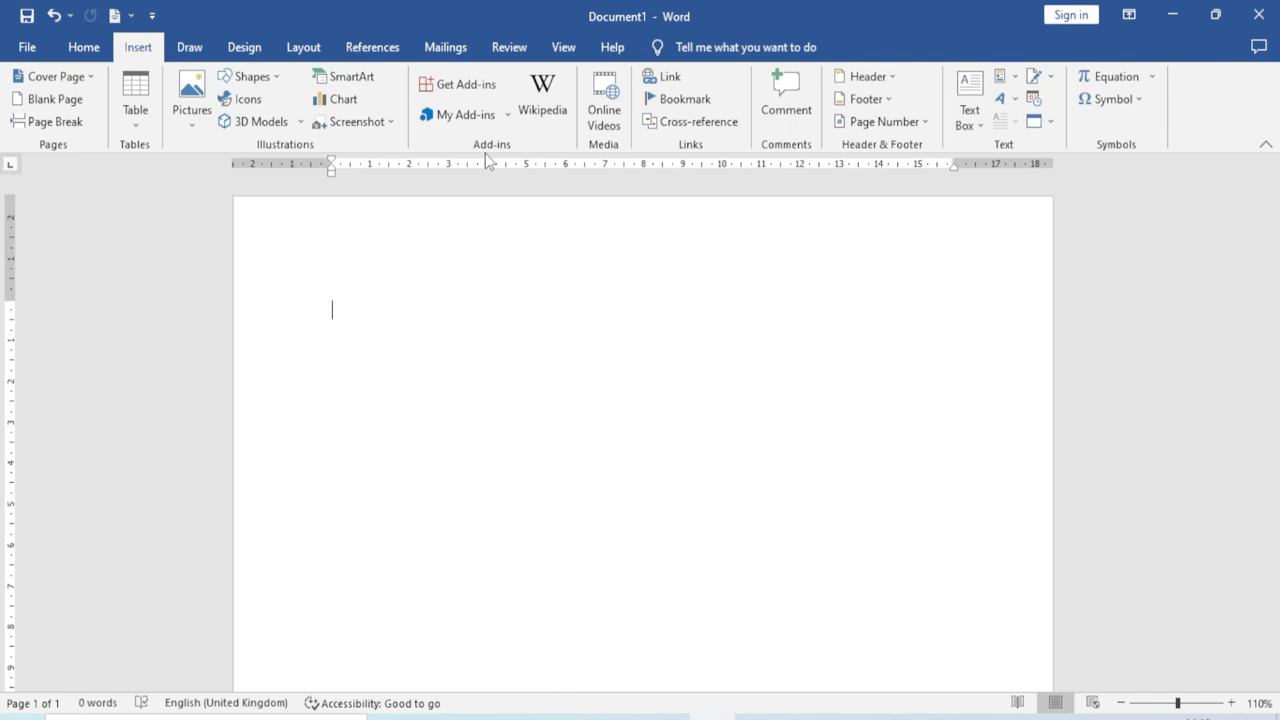
Step: Open the Office Add-ins store from Insert > Get Add-ins and position its window
left_click(480, 97)
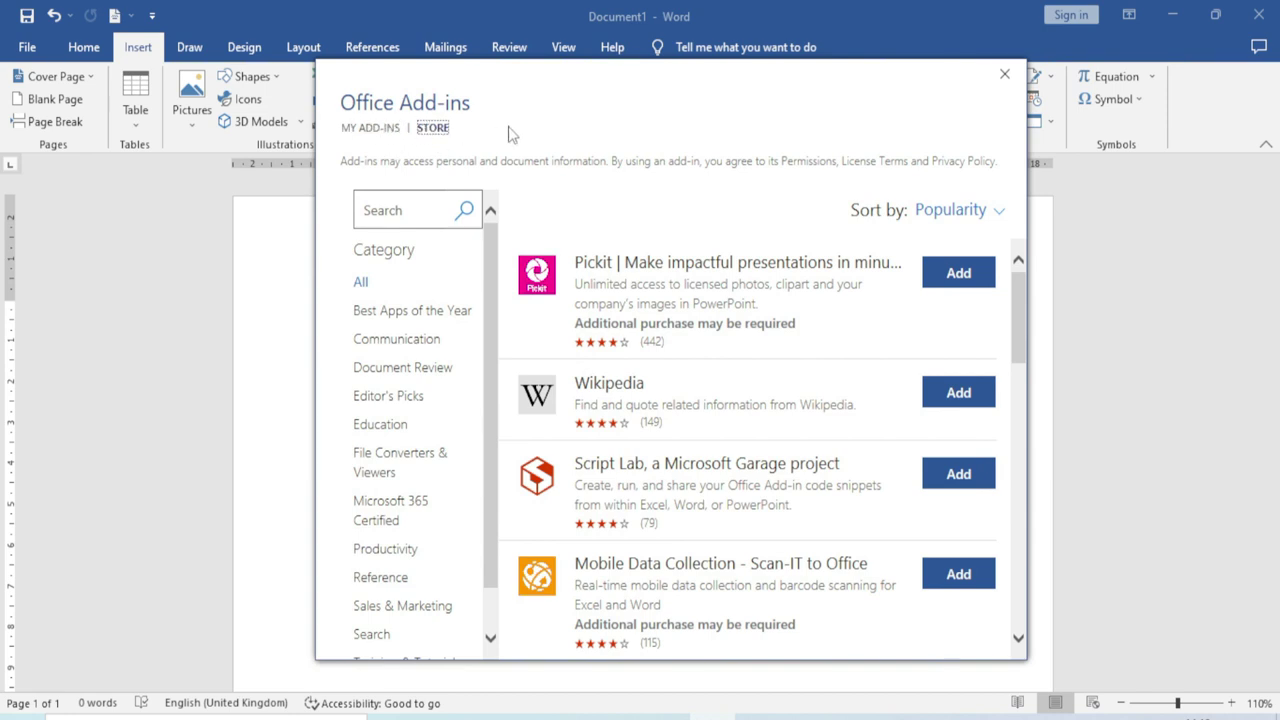
left_click_drag(574, 106, 527, 66)
left_click(456, 106)
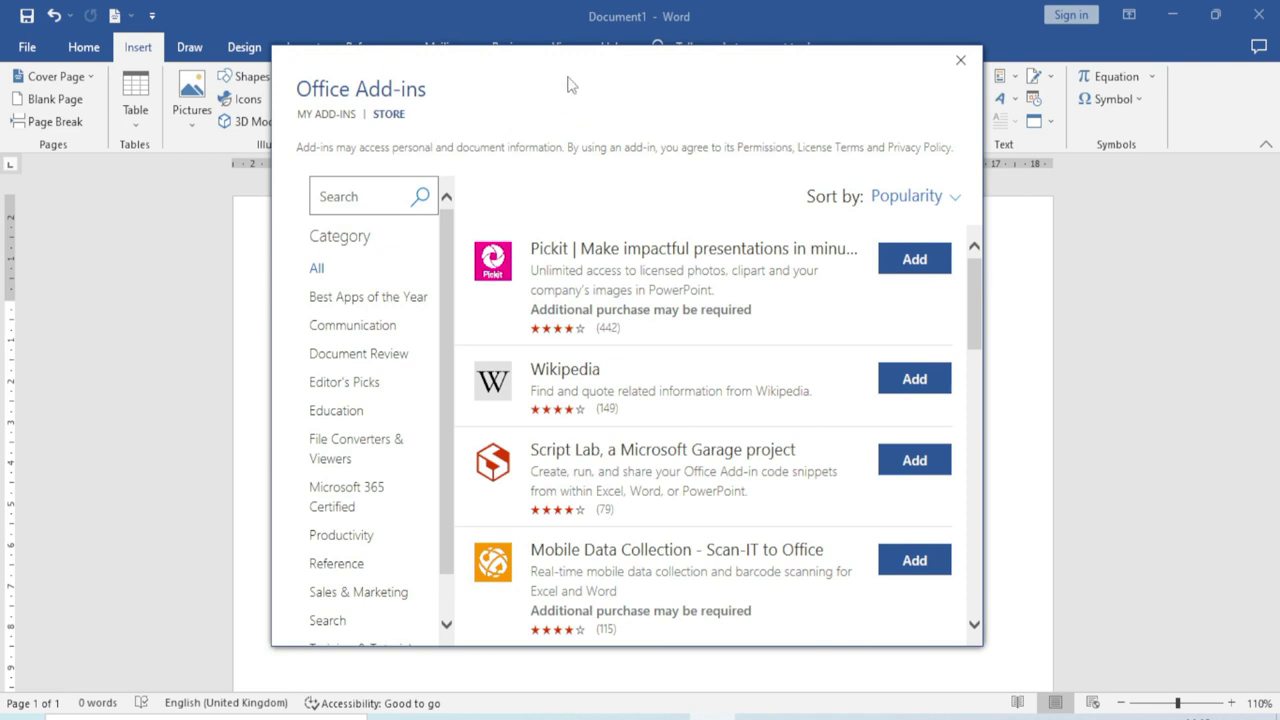
Step: Browse the store's popular add-ins, such as DocuSign for Word and Symbols and Characters
scroll(560, 363, "down", 3)
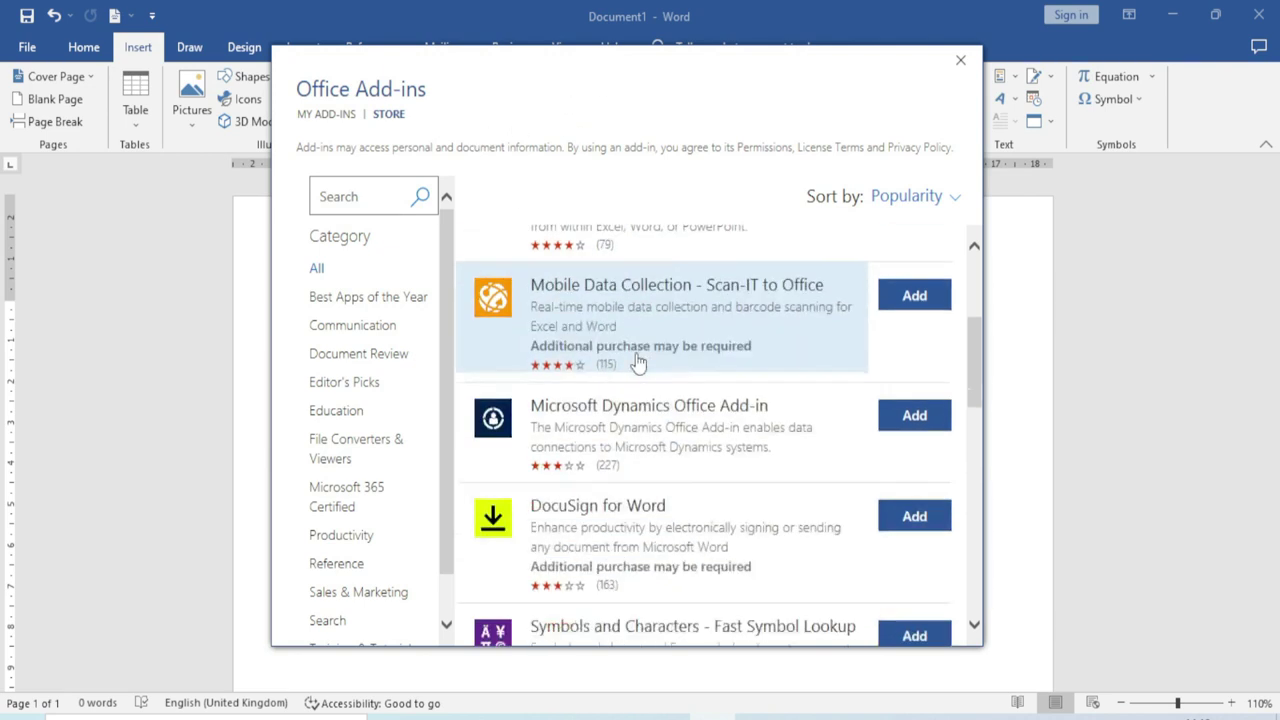
scroll(560, 363, "down", 2)
scroll(600, 362, "down", 2)
scroll(640, 360, "down", 3)
scroll(640, 360, "down", 1)
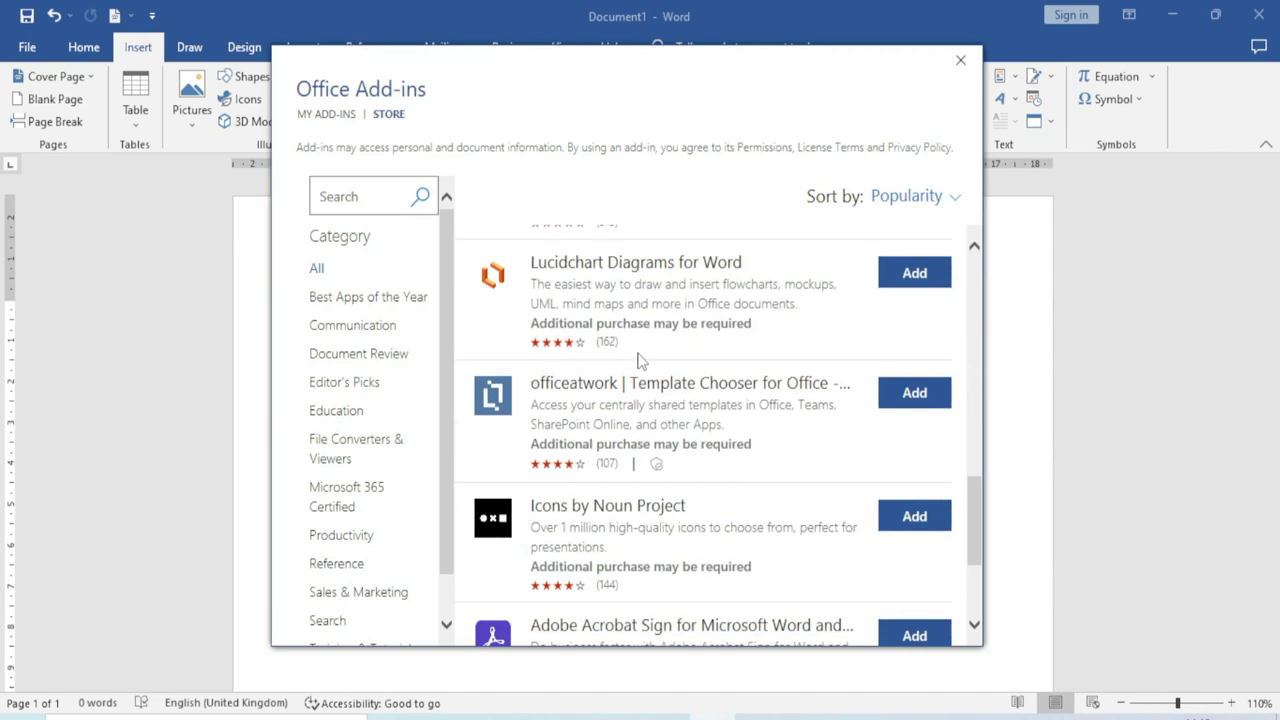
scroll(640, 360, "down", 3)
scroll(560, 362, "up", 3)
scroll(560, 362, "up", 3)
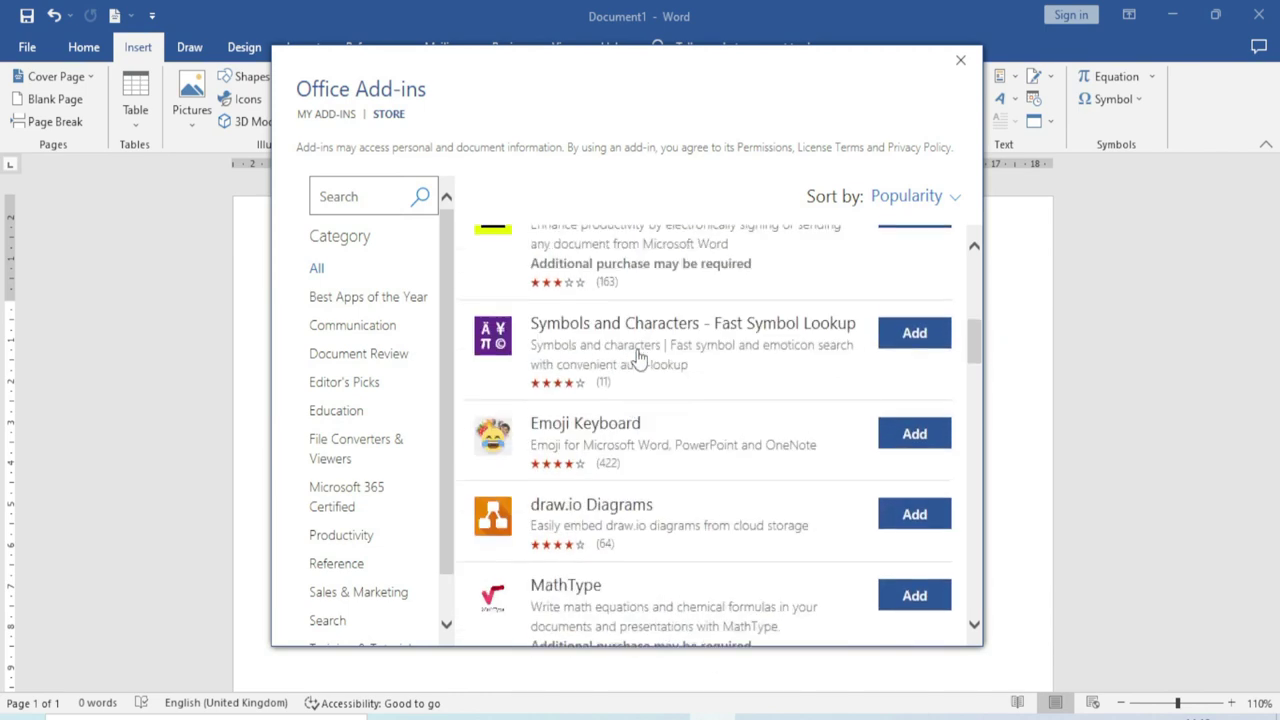
scroll(560, 362, "up", 1)
scroll(607, 222, "up", 2)
left_click_drag(600, 70, 610, 95)
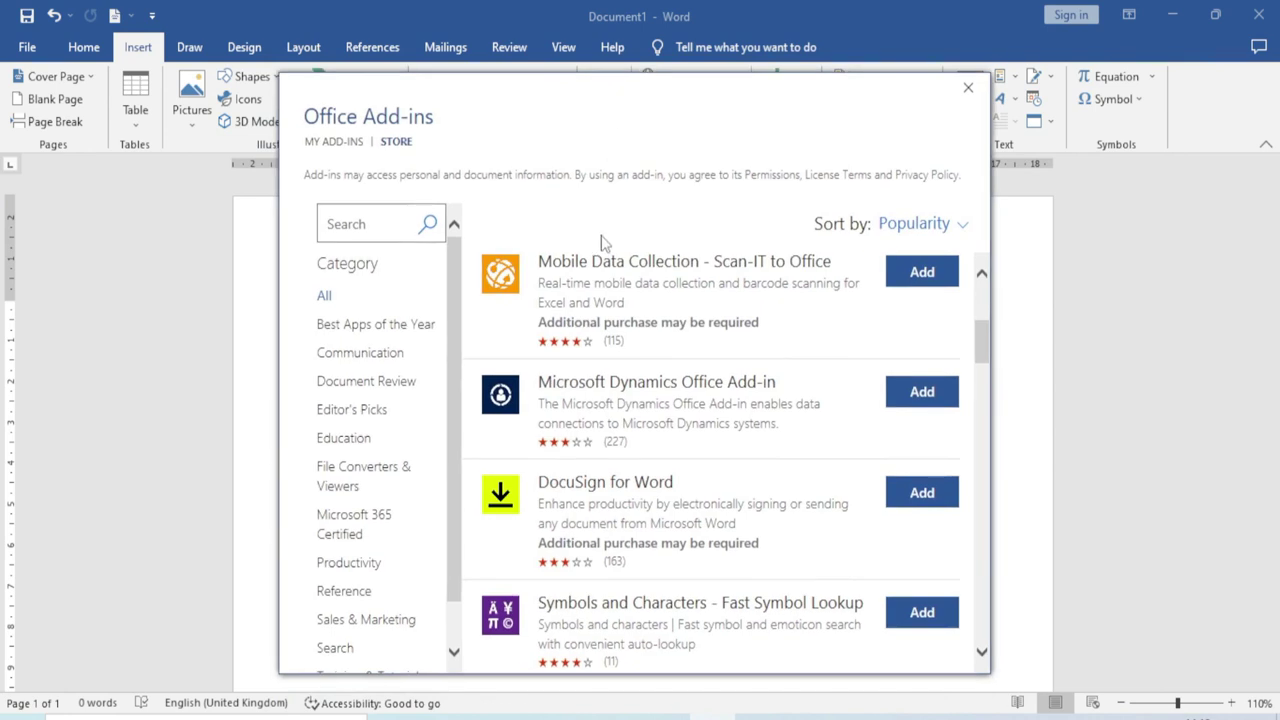
left_click_drag(563, 110, 581, 85)
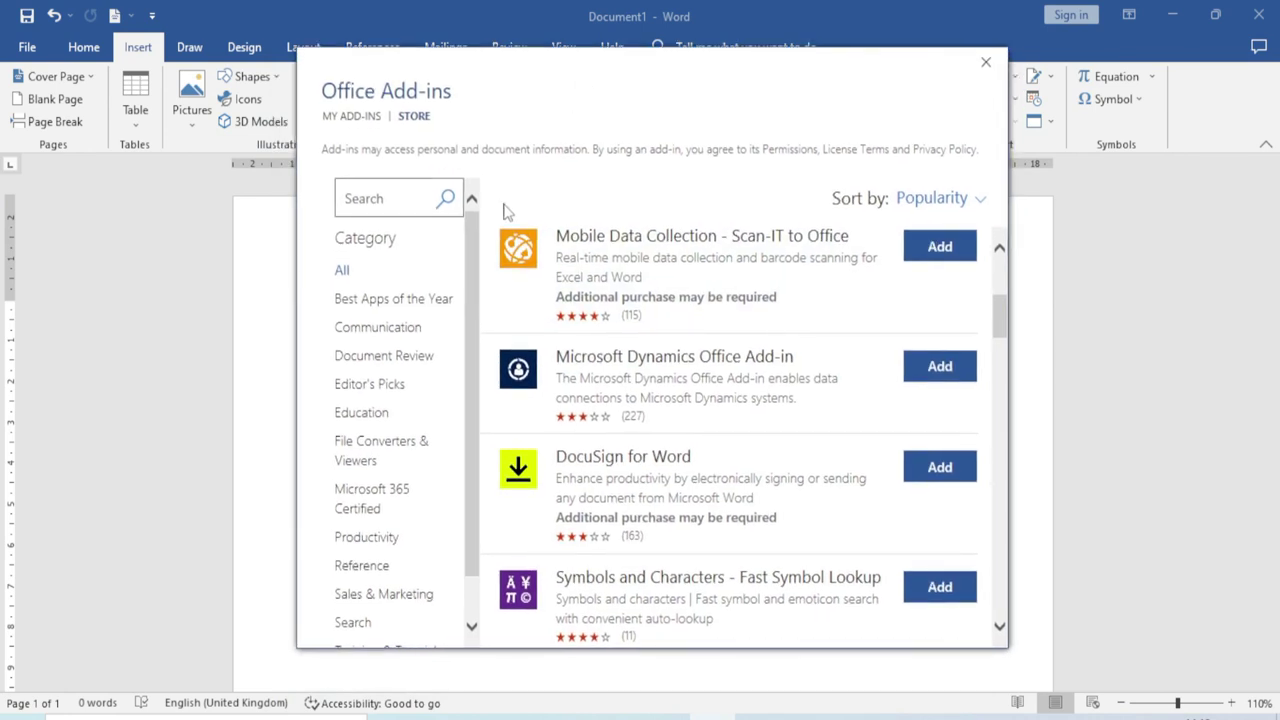
Step: Search the store for 'qr4' and add QR4Office, accepting its licence terms
left_click(388, 198)
type("qr4")
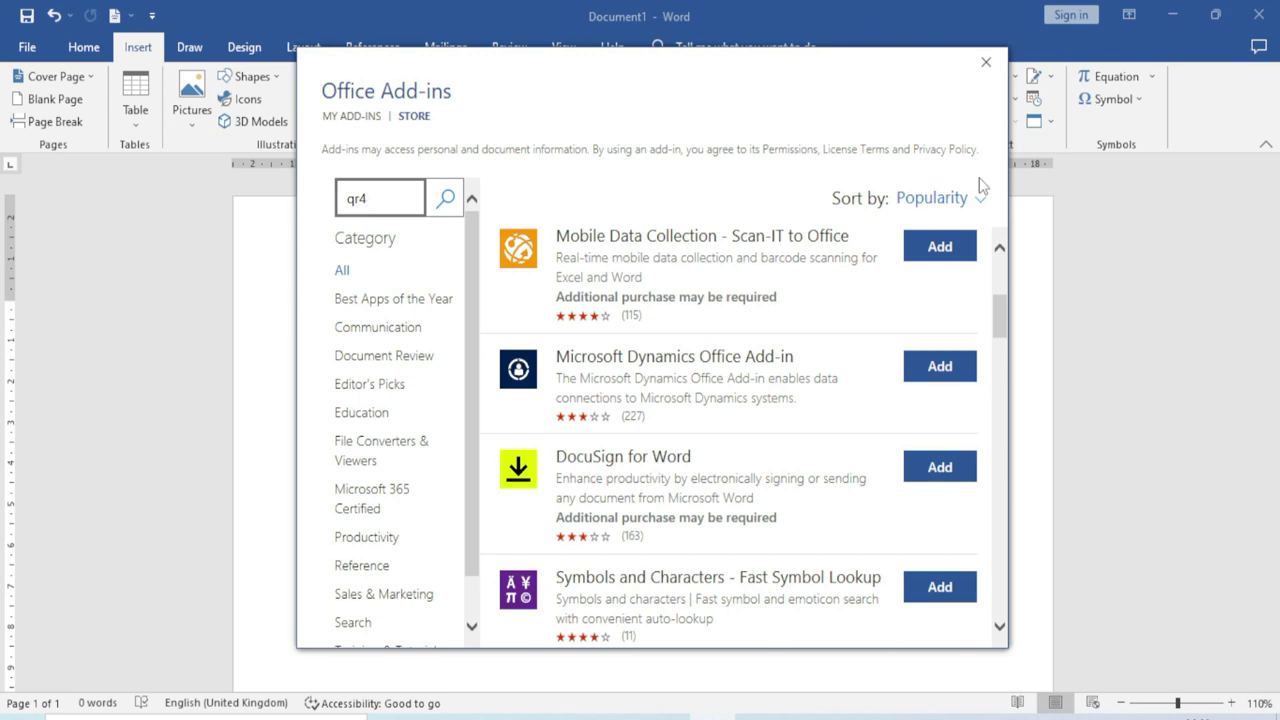
key("Return")
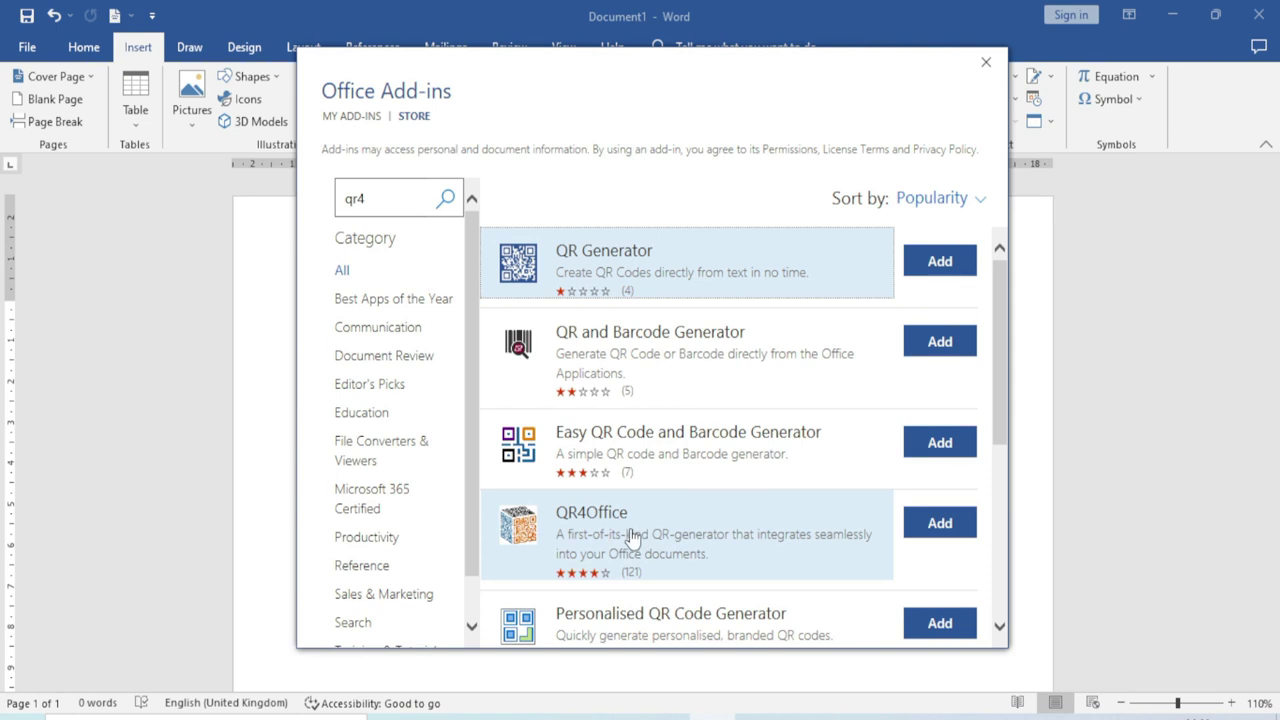
left_click(940, 528)
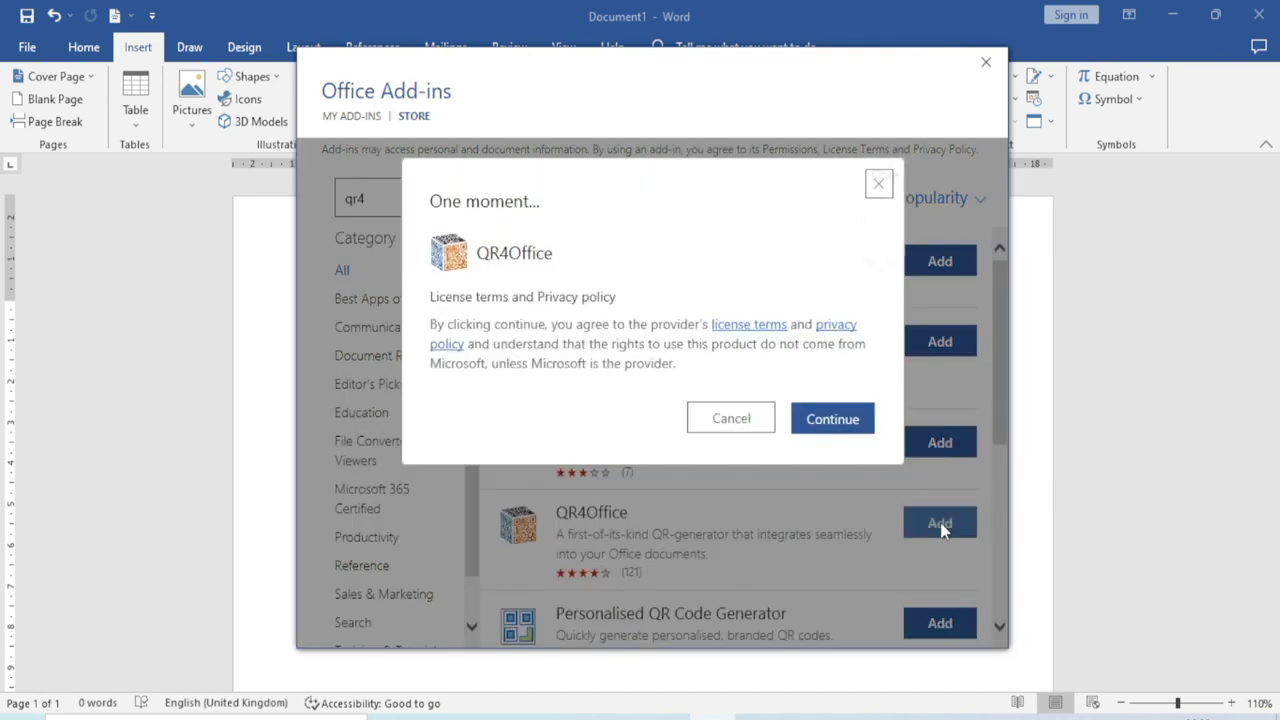
left_click(829, 422)
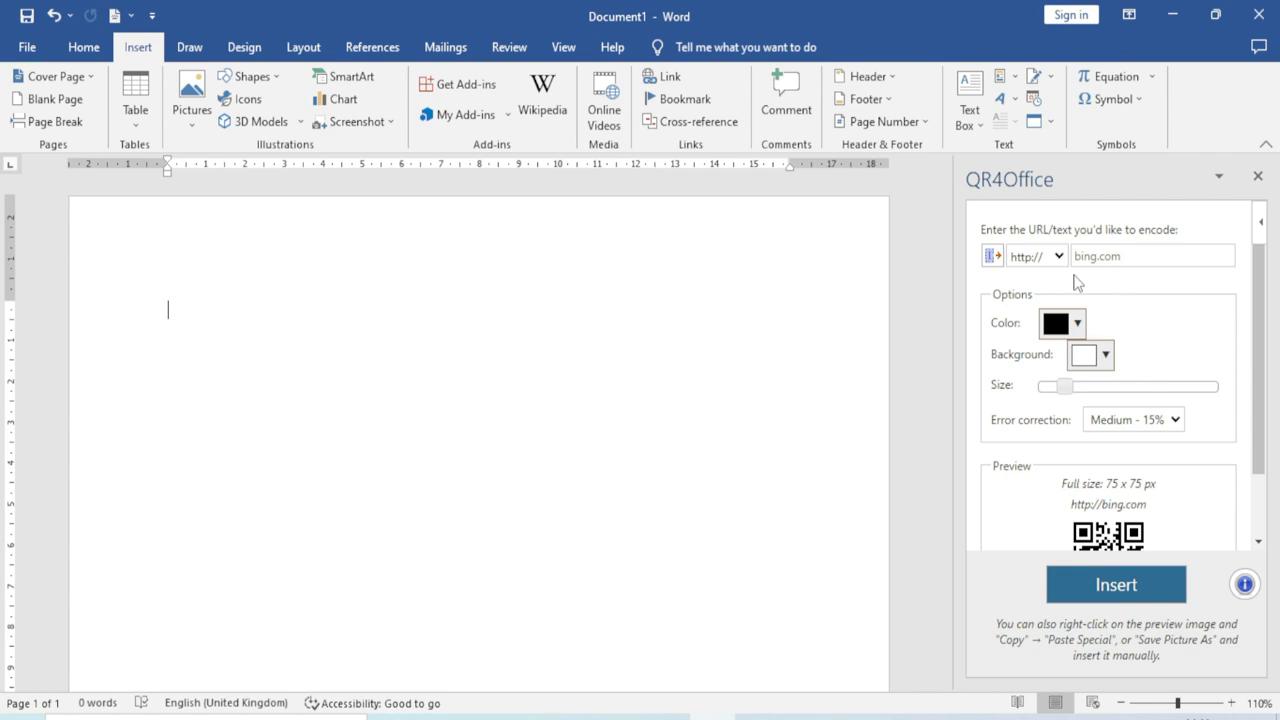
left_click(1058, 257)
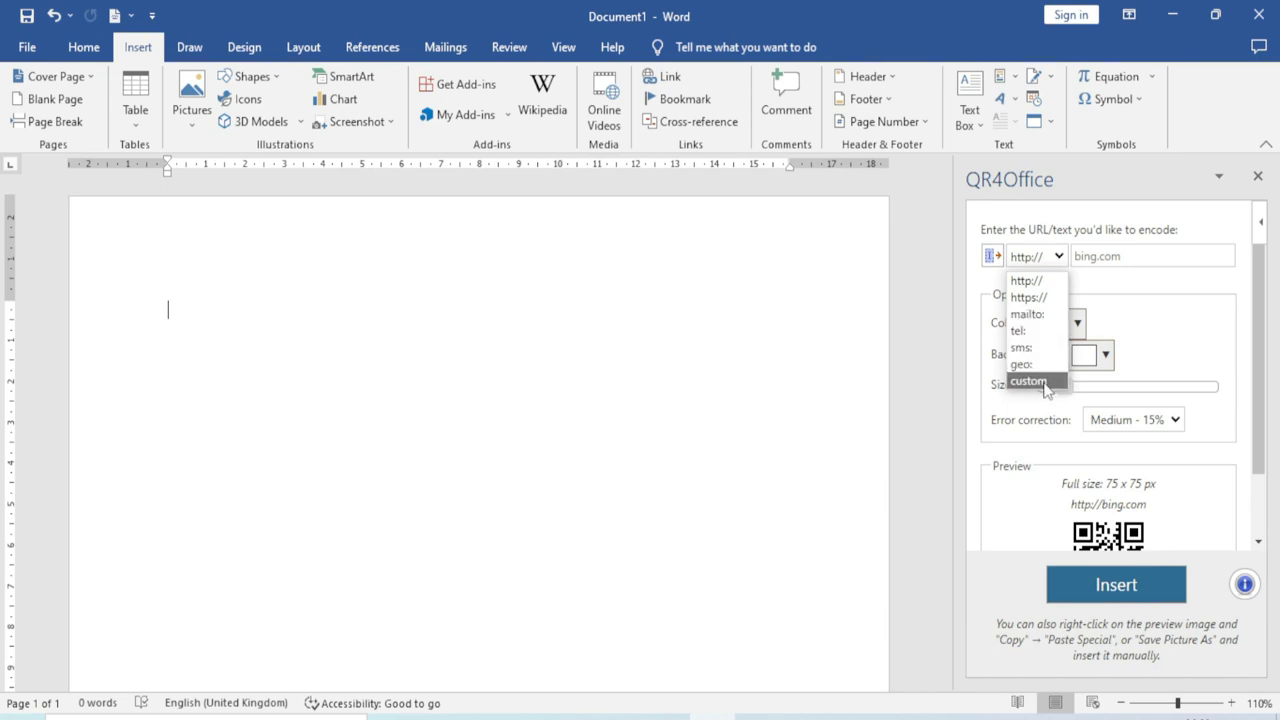
left_click(1030, 297)
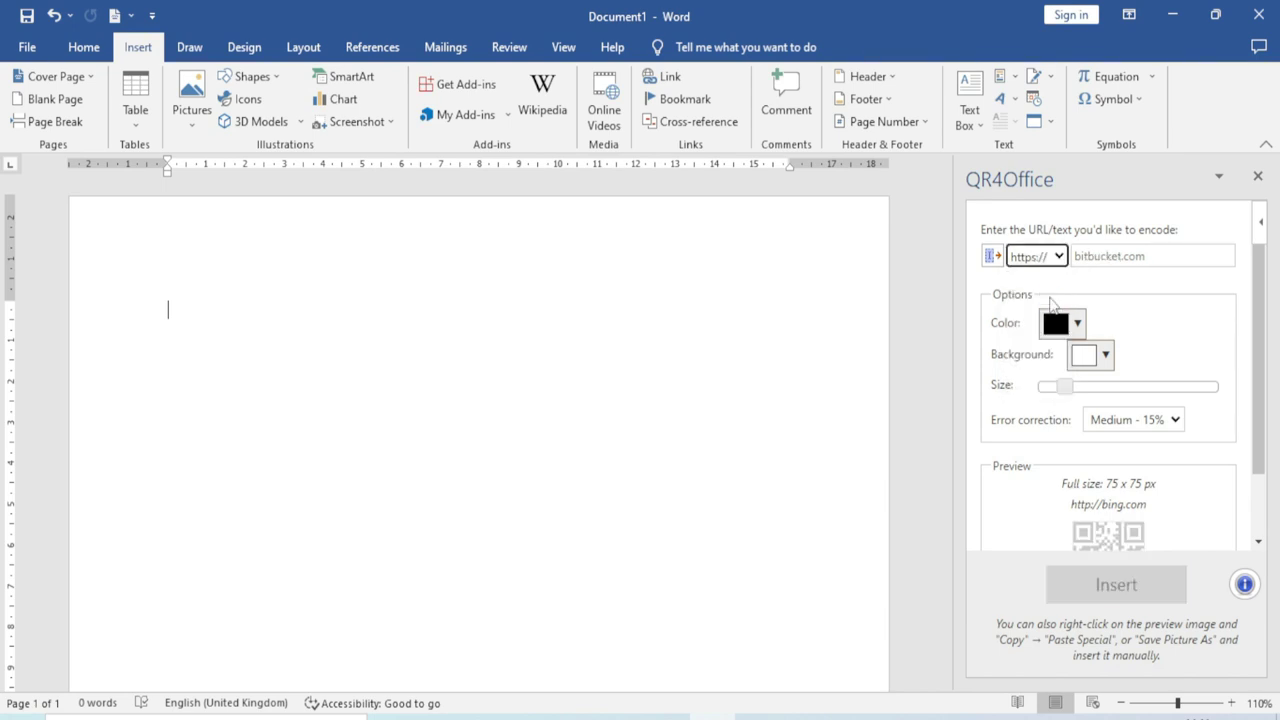
left_click(1094, 259)
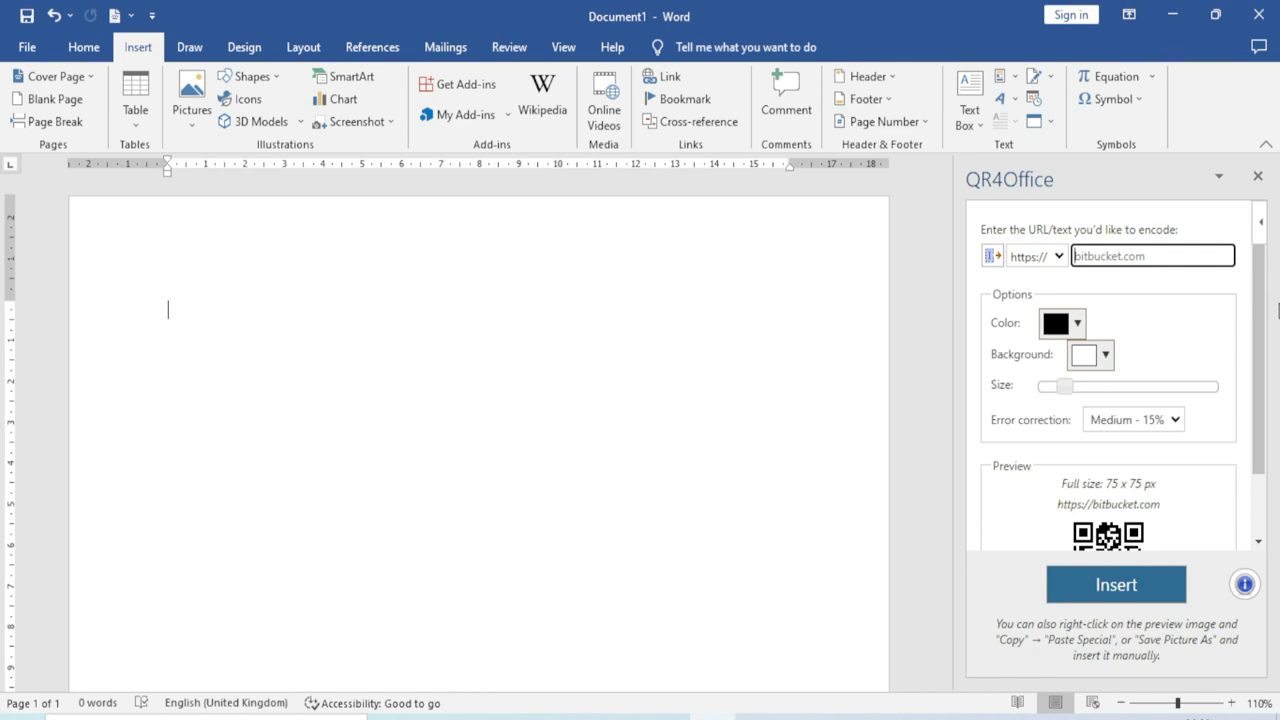
type("excel-infotech.com")
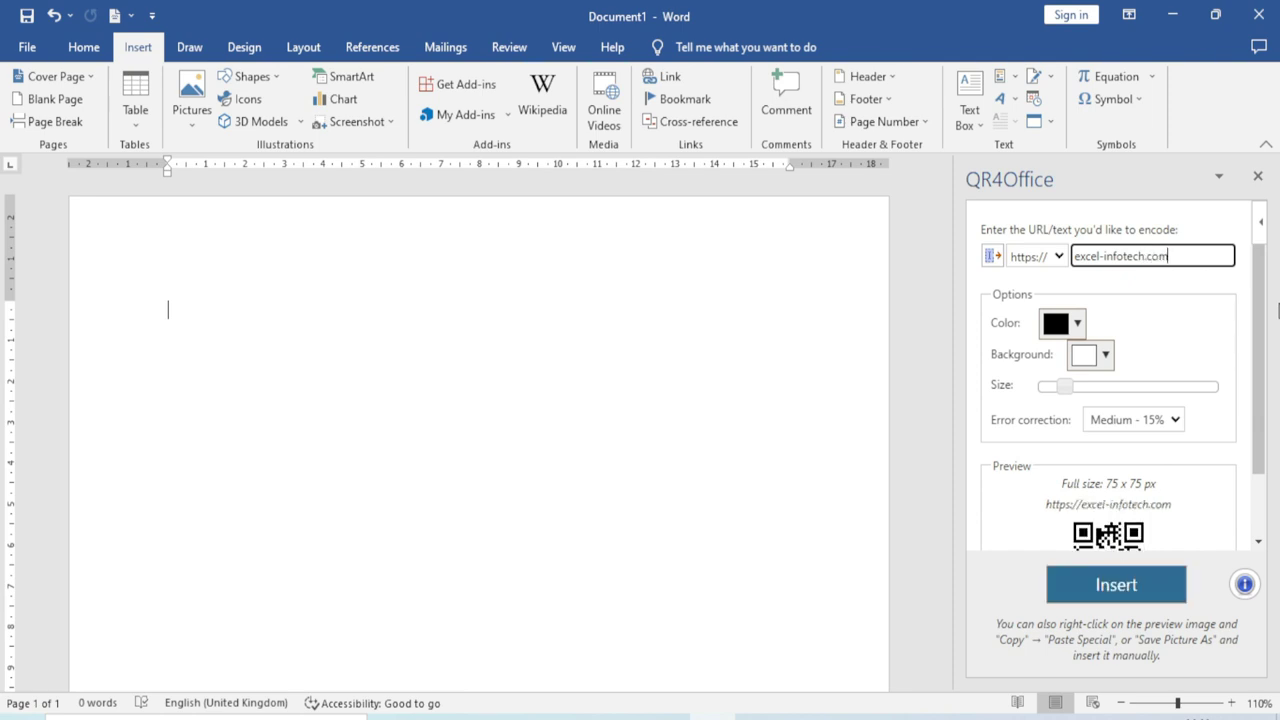
left_click(1150, 585)
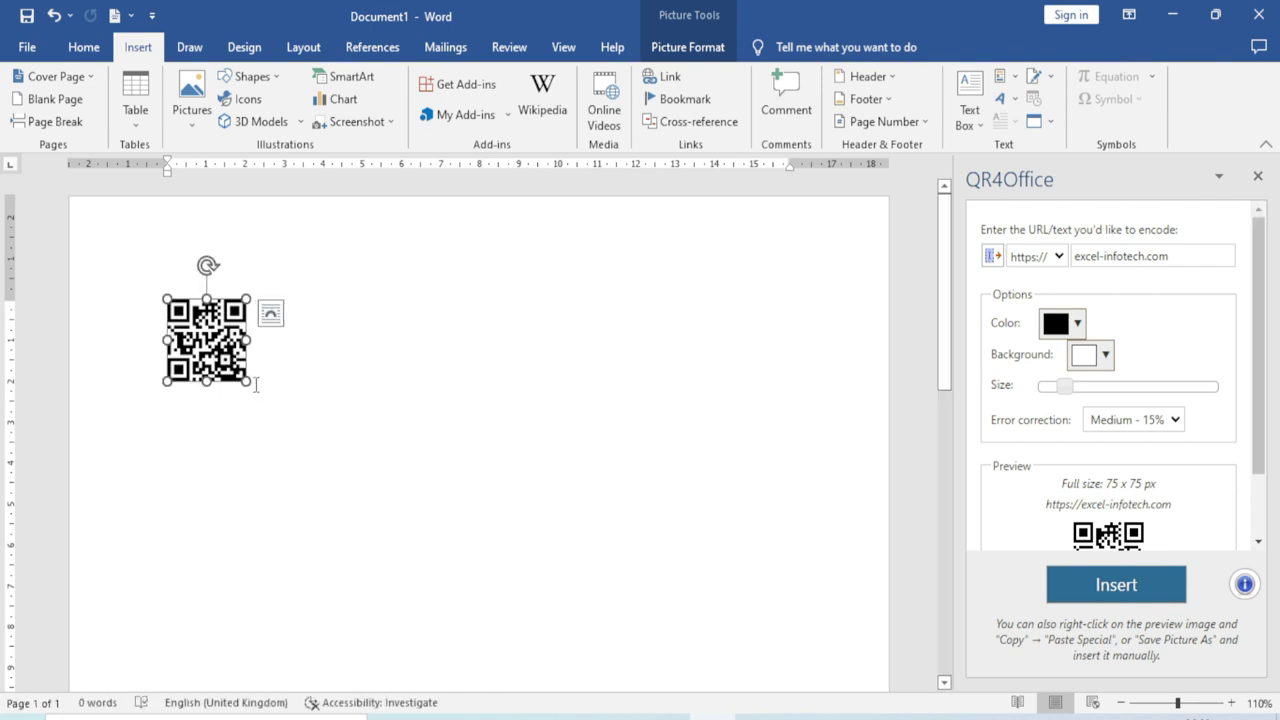
Step: Enlarge the QR code and regenerate it in salmon-red
left_click_drag(251, 387, 338, 477)
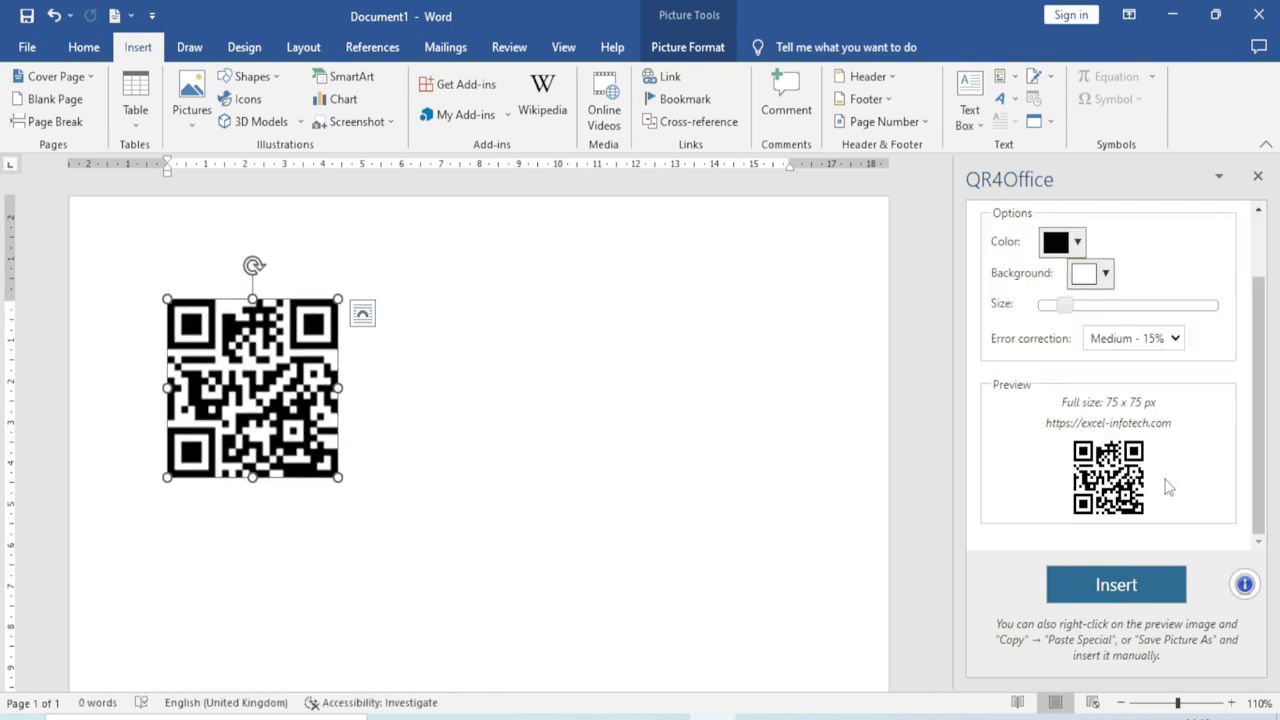
left_click(1064, 387)
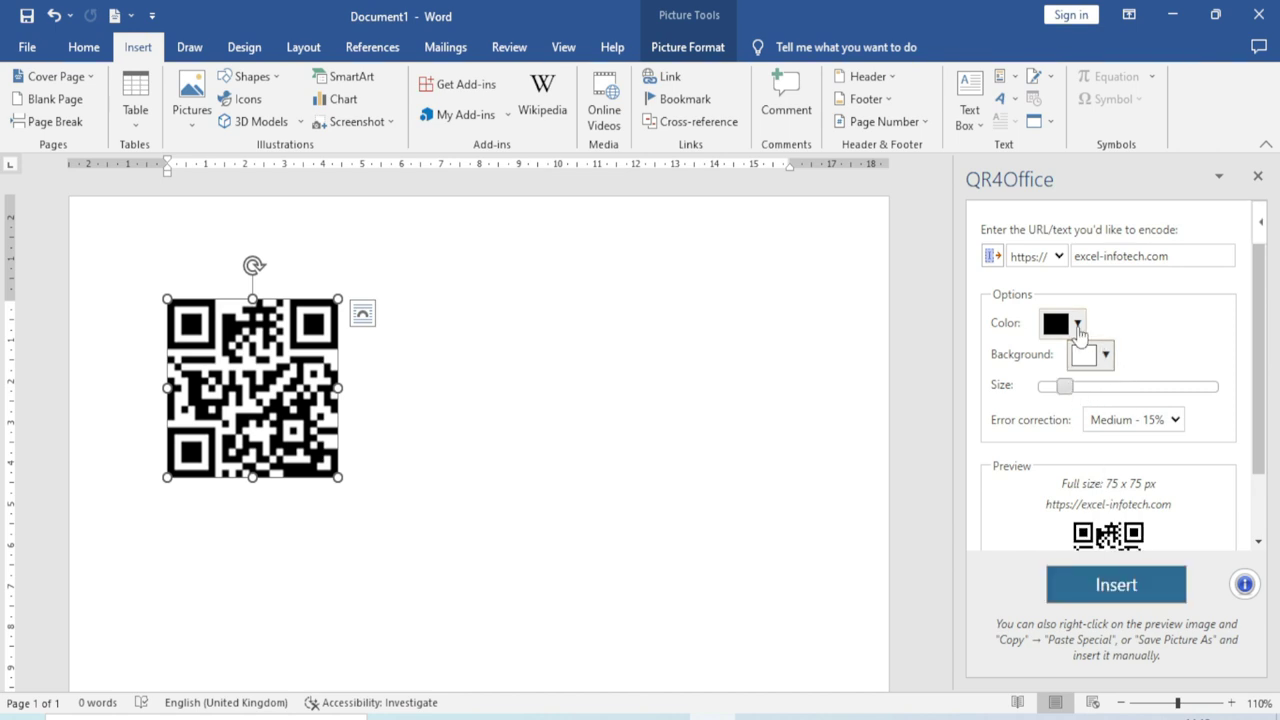
left_click(1077, 332)
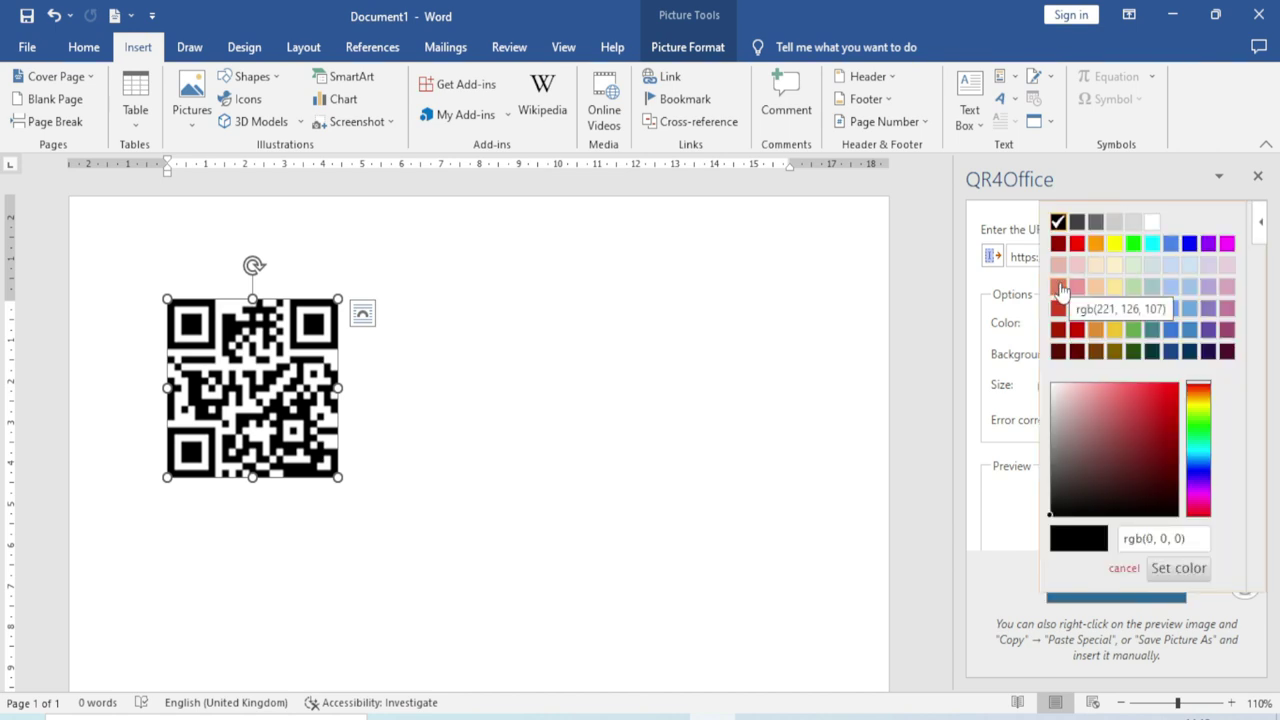
left_click(1058, 287)
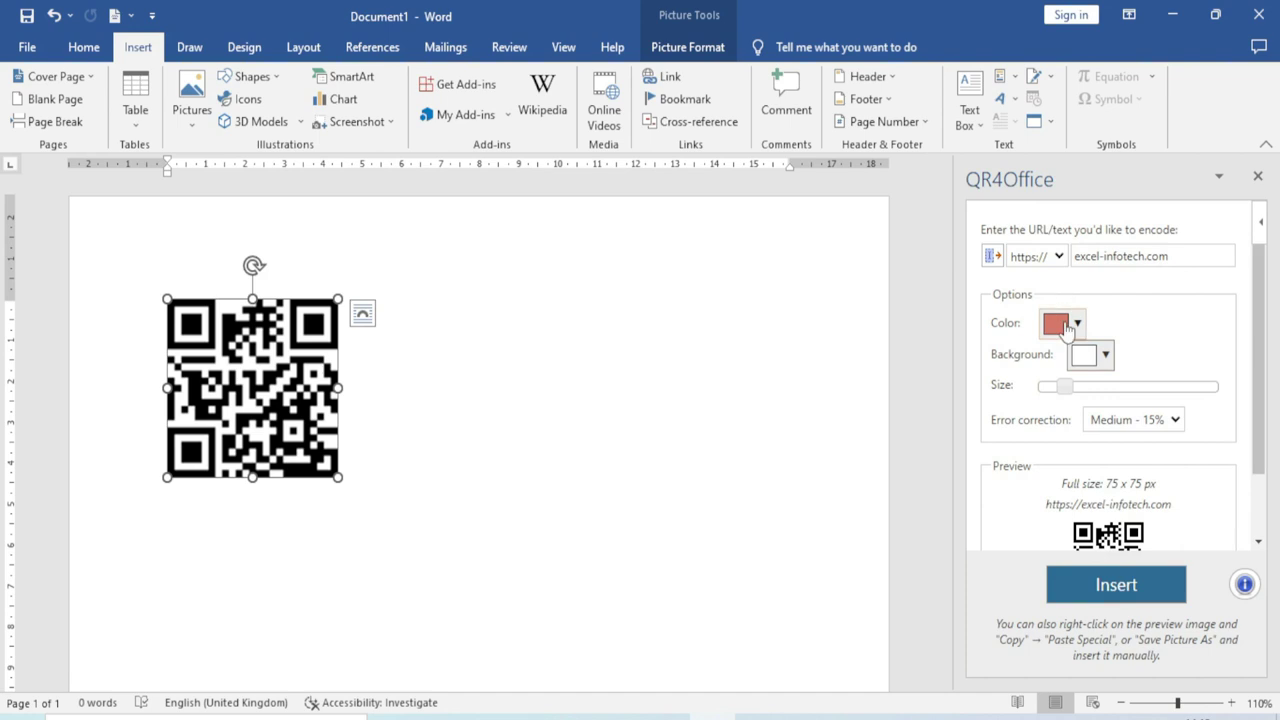
left_click(1117, 585)
left_click_drag(247, 381, 330, 468)
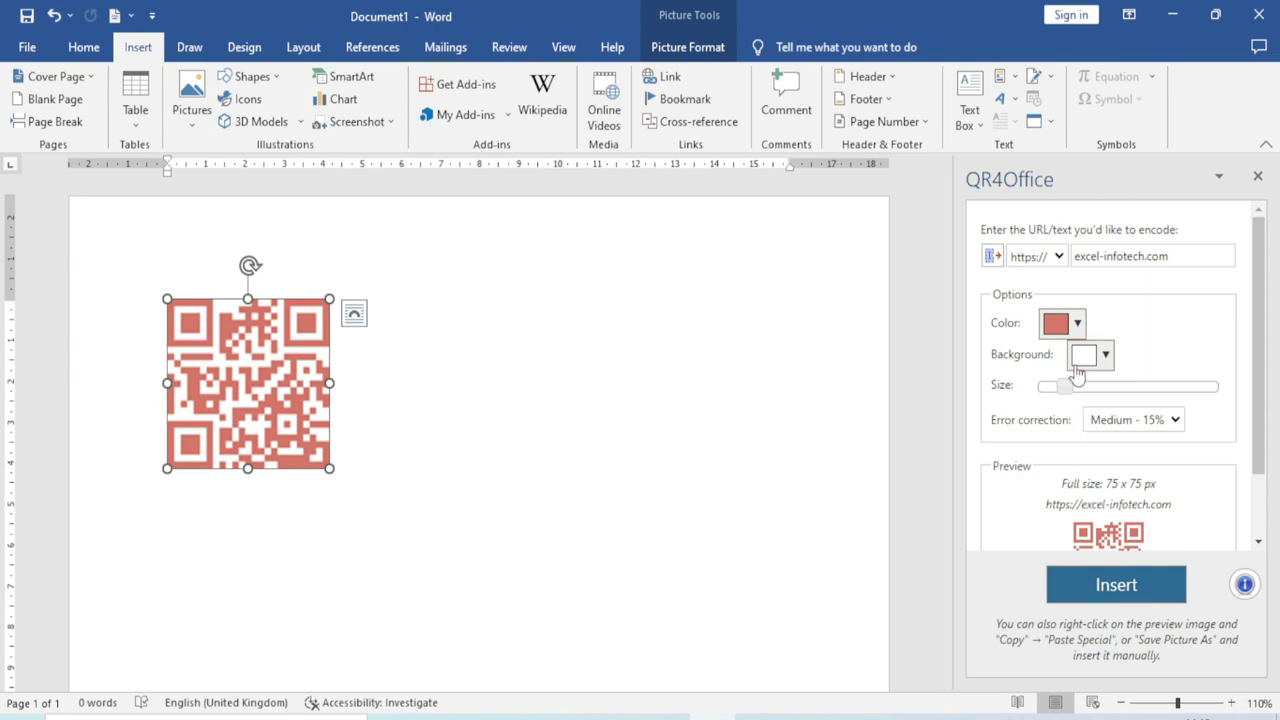
Step: Switch the QR code to red, then delete it and close the QR4Office pane
left_click(1078, 325)
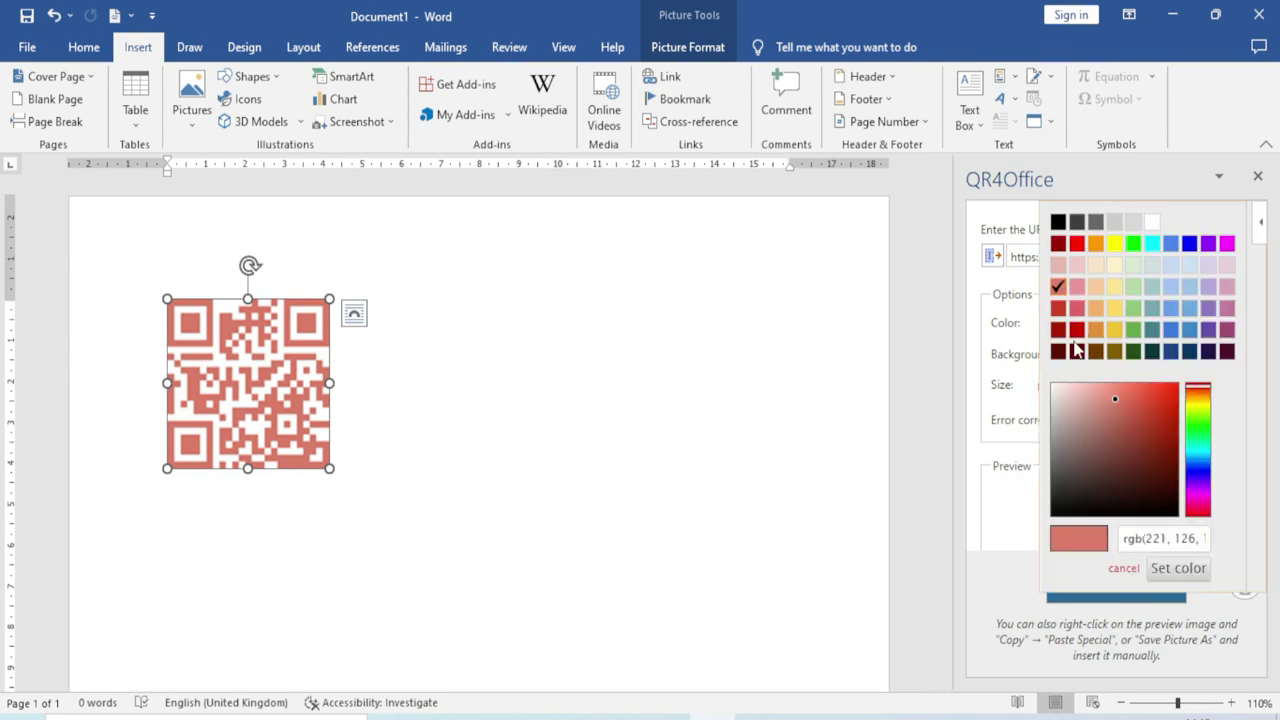
left_click(1077, 247)
left_click(1116, 584)
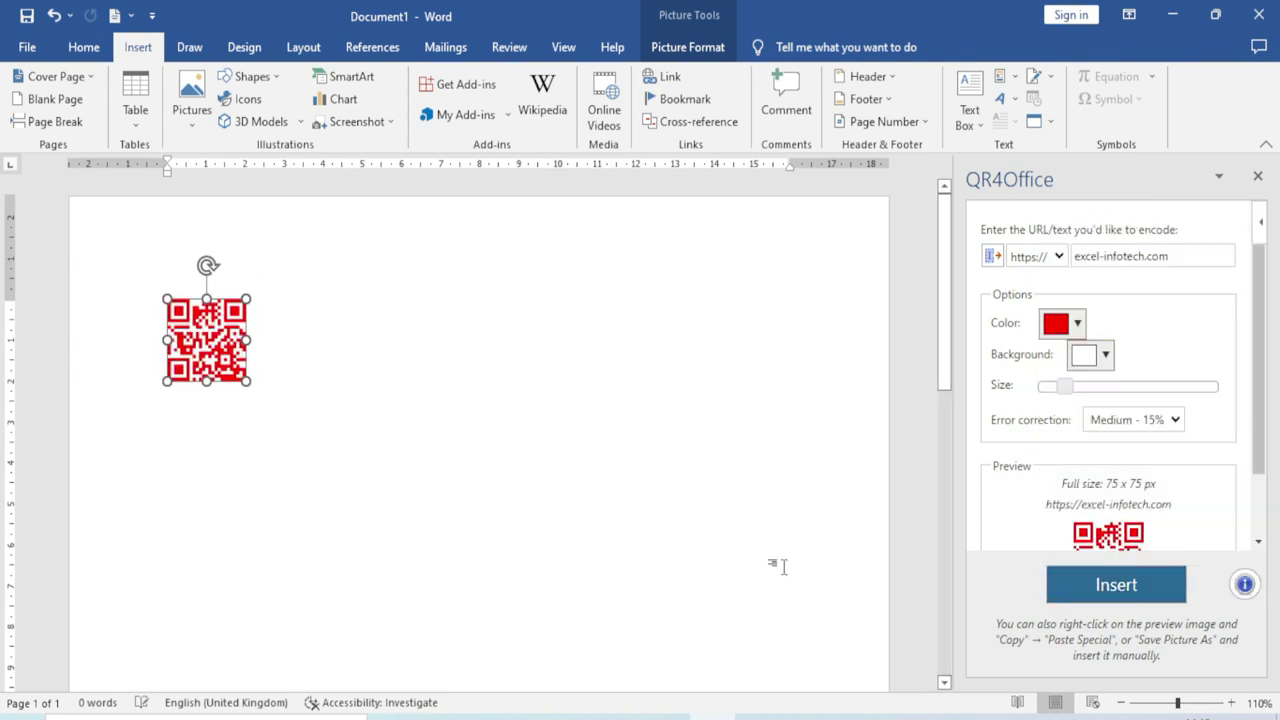
left_click_drag(248, 381, 310, 445)
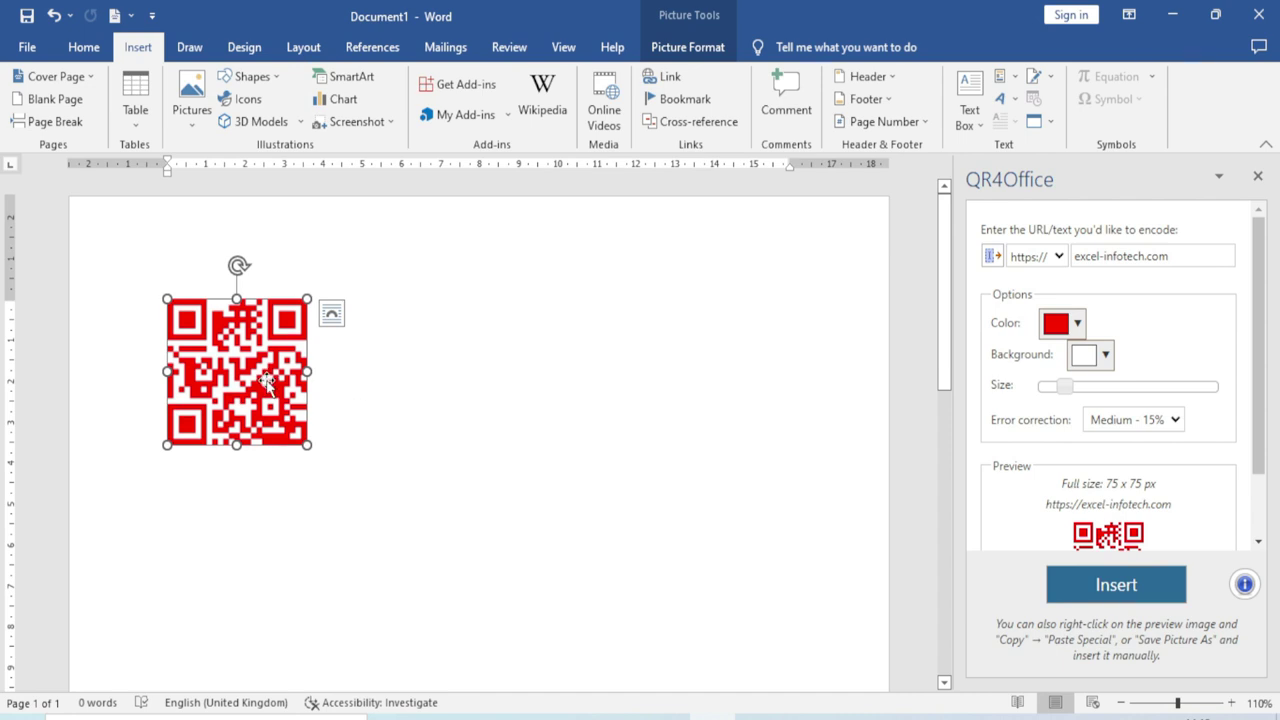
key("Delete")
left_click(1258, 176)
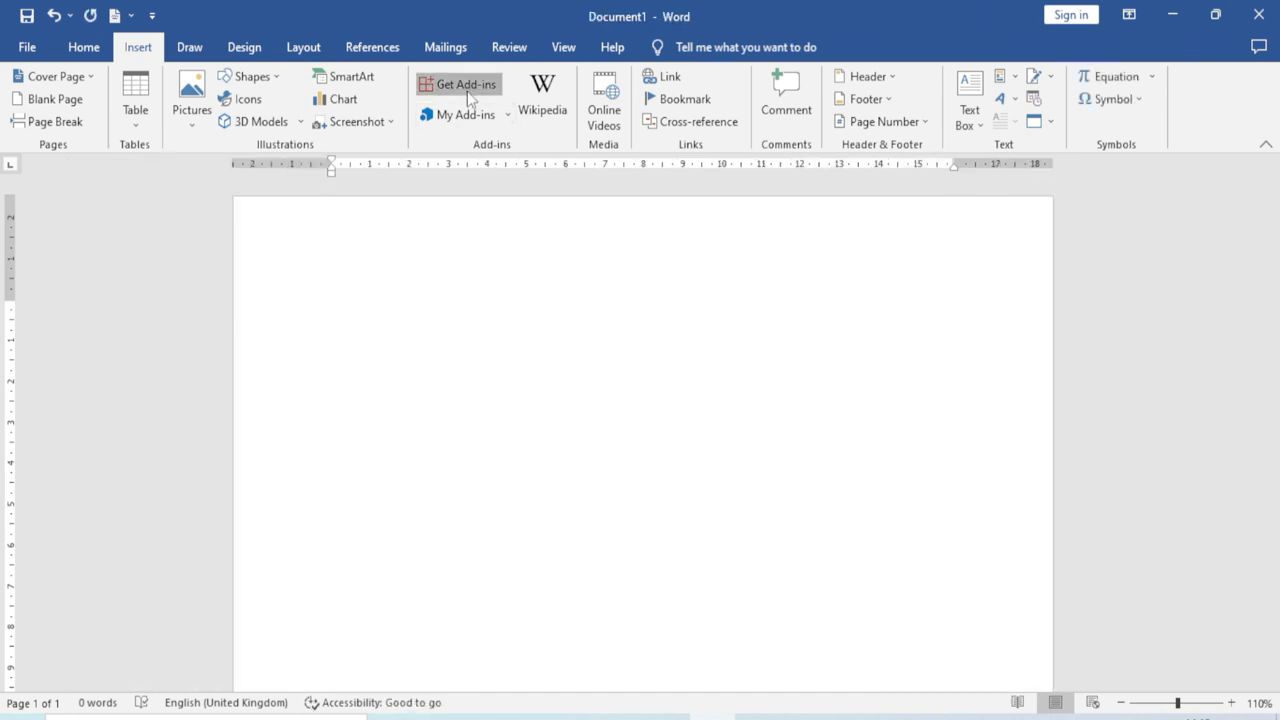
Step: Reopen the store, search 'imoji' and add Emoji Keyboard, accepting its licence terms
left_click(467, 88)
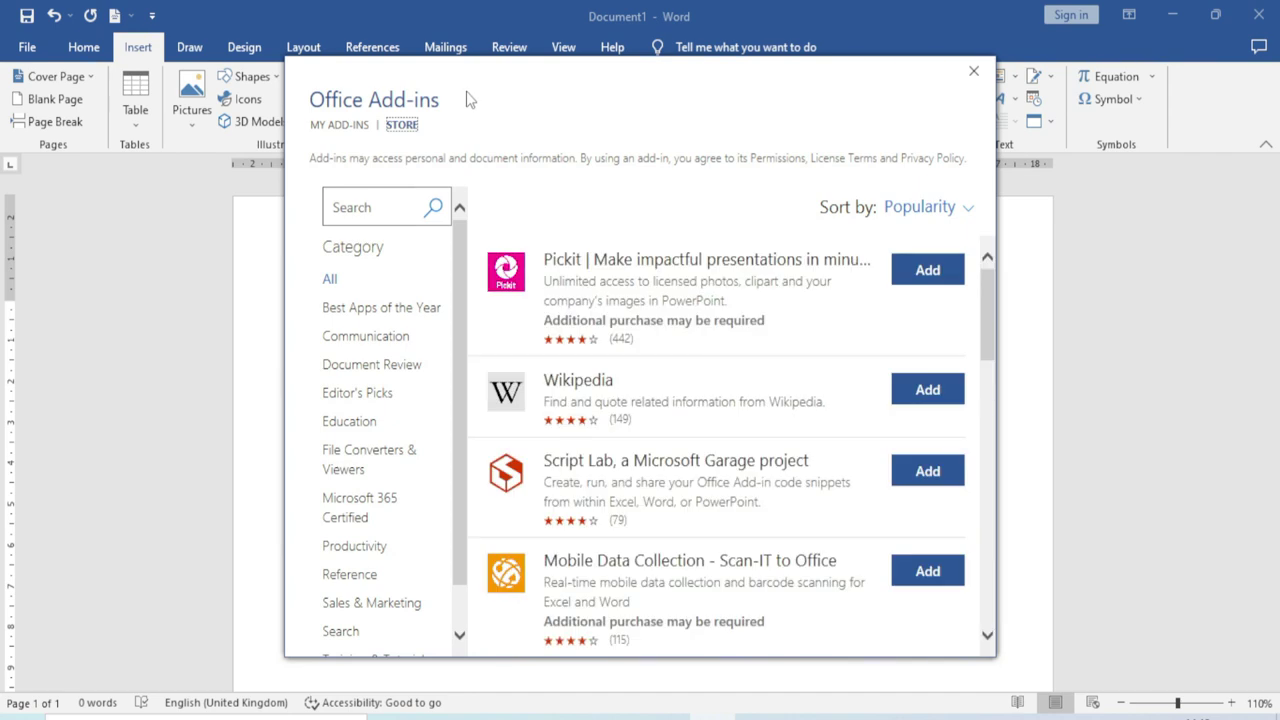
left_click(377, 214)
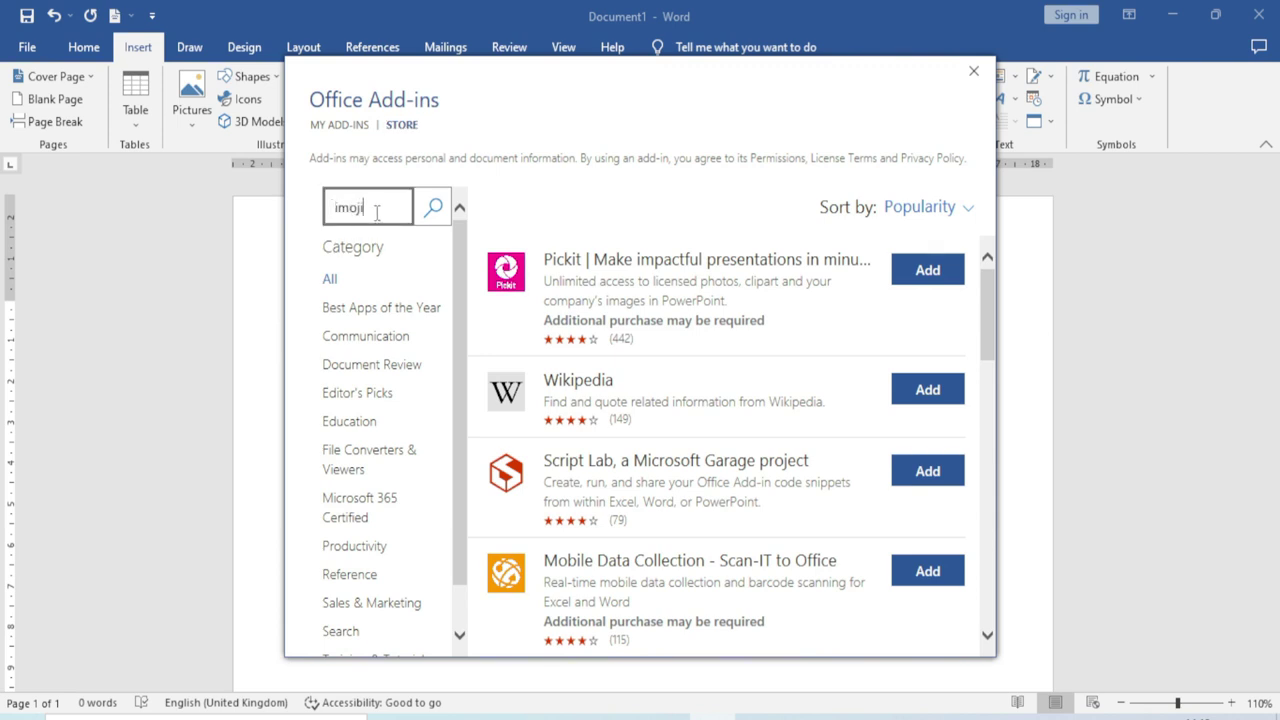
key("Return")
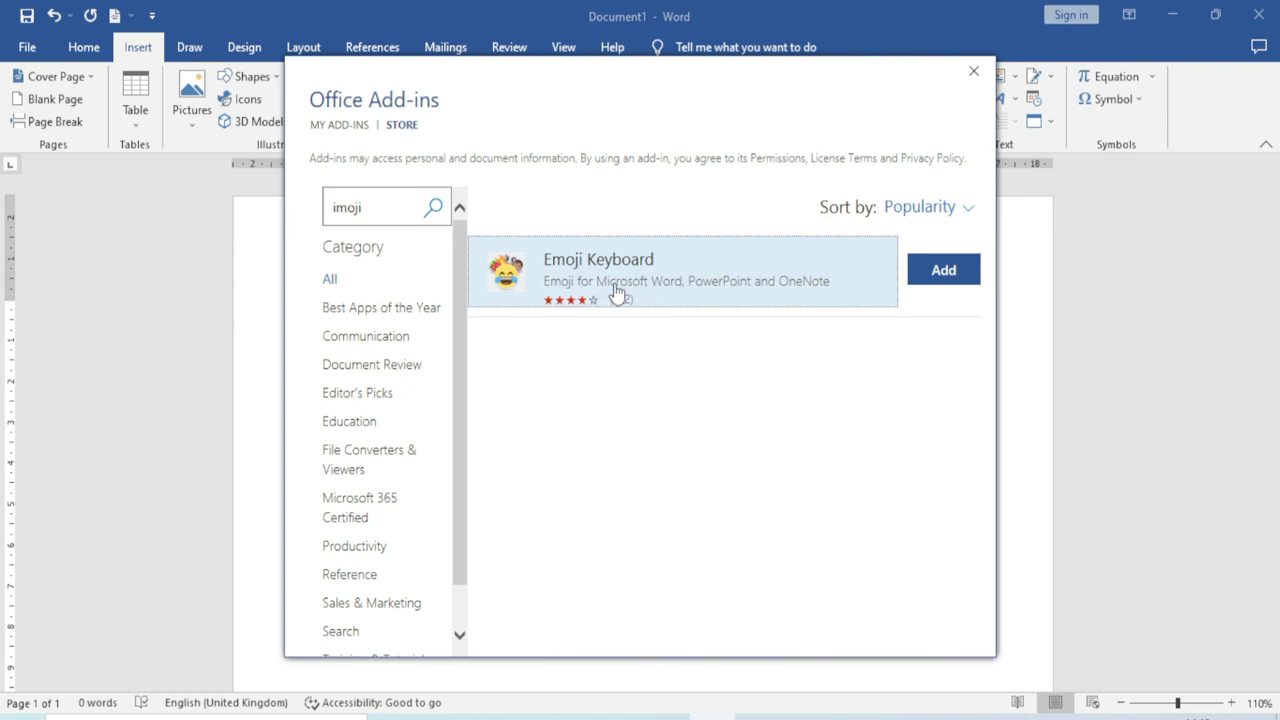
left_click(943, 272)
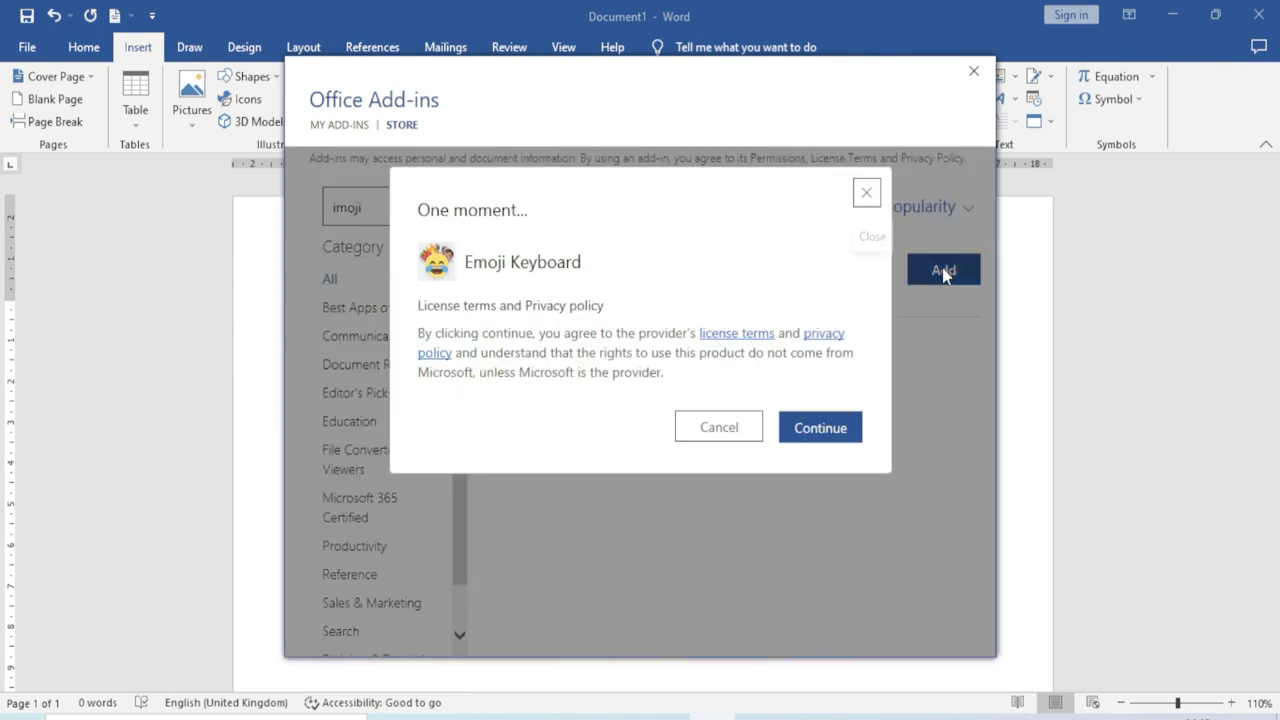
left_click(826, 432)
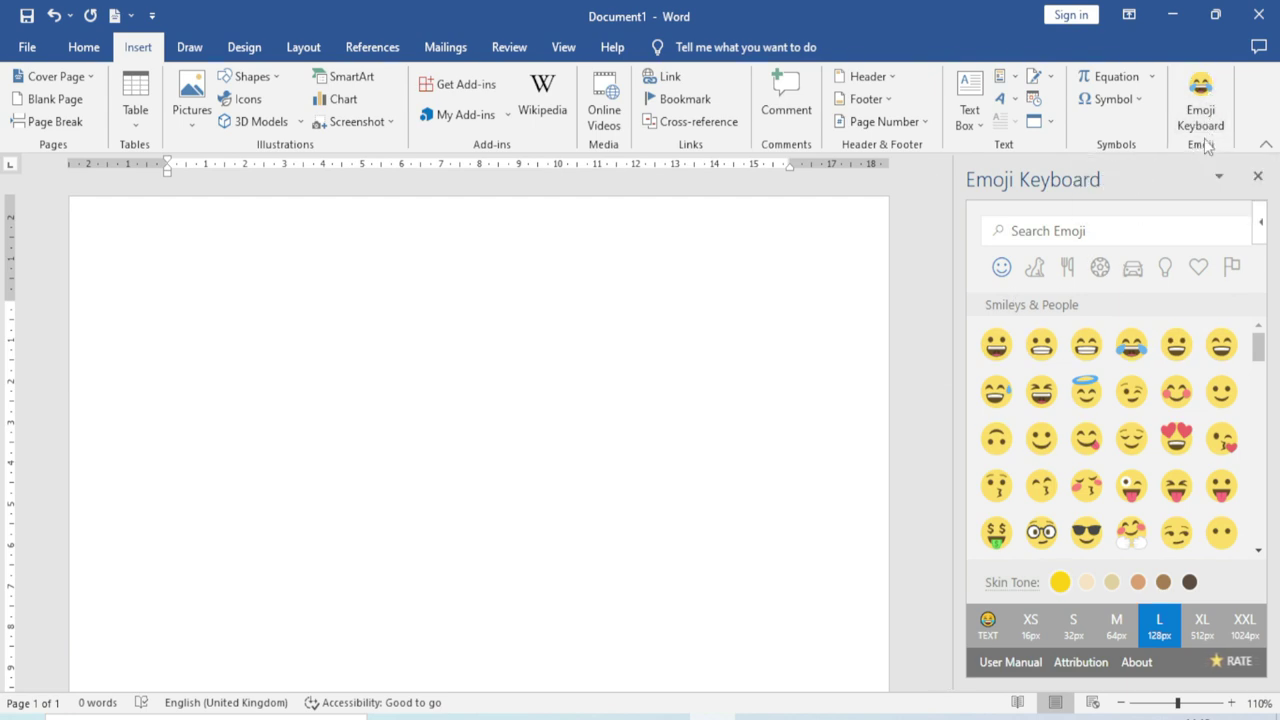
Step: Insert a yellow smiley emoji picture from the Emoji Keyboard pane and enlarge it
scroll(1110, 425, "down", 3)
scroll(1110, 425, "down", 1)
scroll(1110, 425, "down", 1)
scroll(1110, 425, "down", 1)
scroll(1110, 425, "down", 1)
scroll(1110, 425, "down", 1)
scroll(1110, 425, "down", 2)
scroll(1107, 425, "down", 2)
scroll(1107, 425, "down", 1)
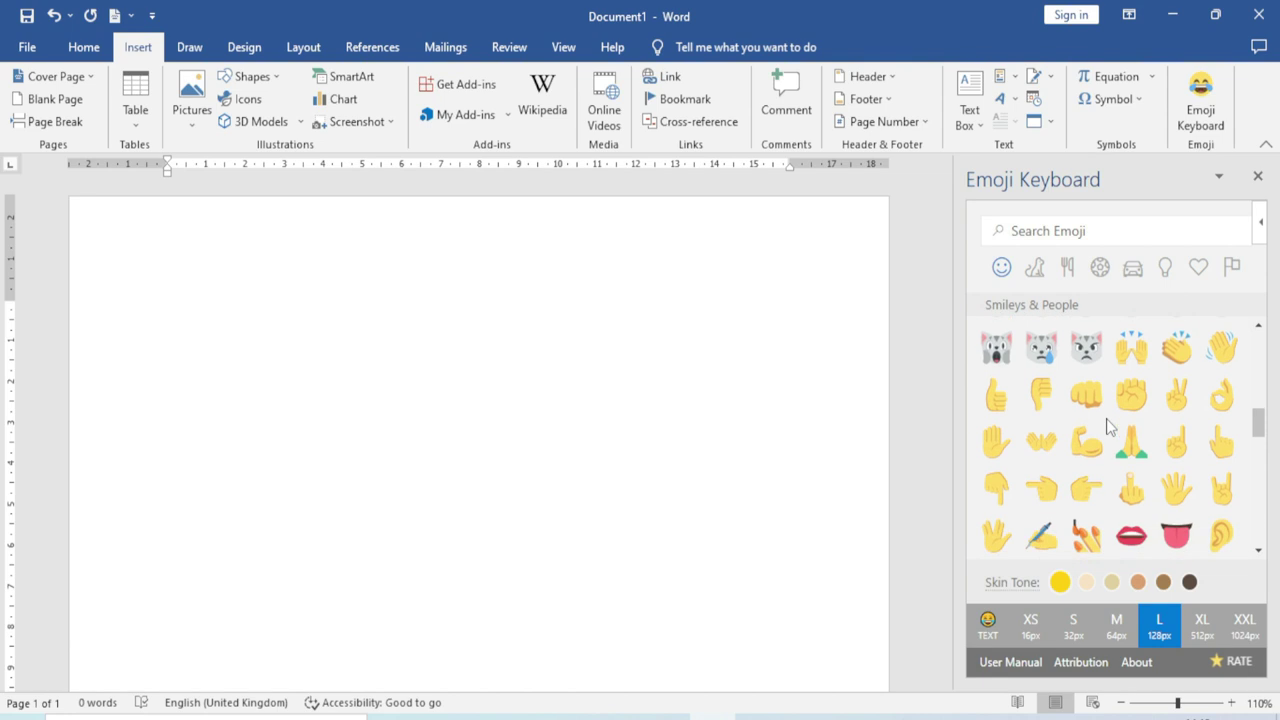
scroll(1107, 425, "up", 3)
scroll(1100, 435, "up", 3)
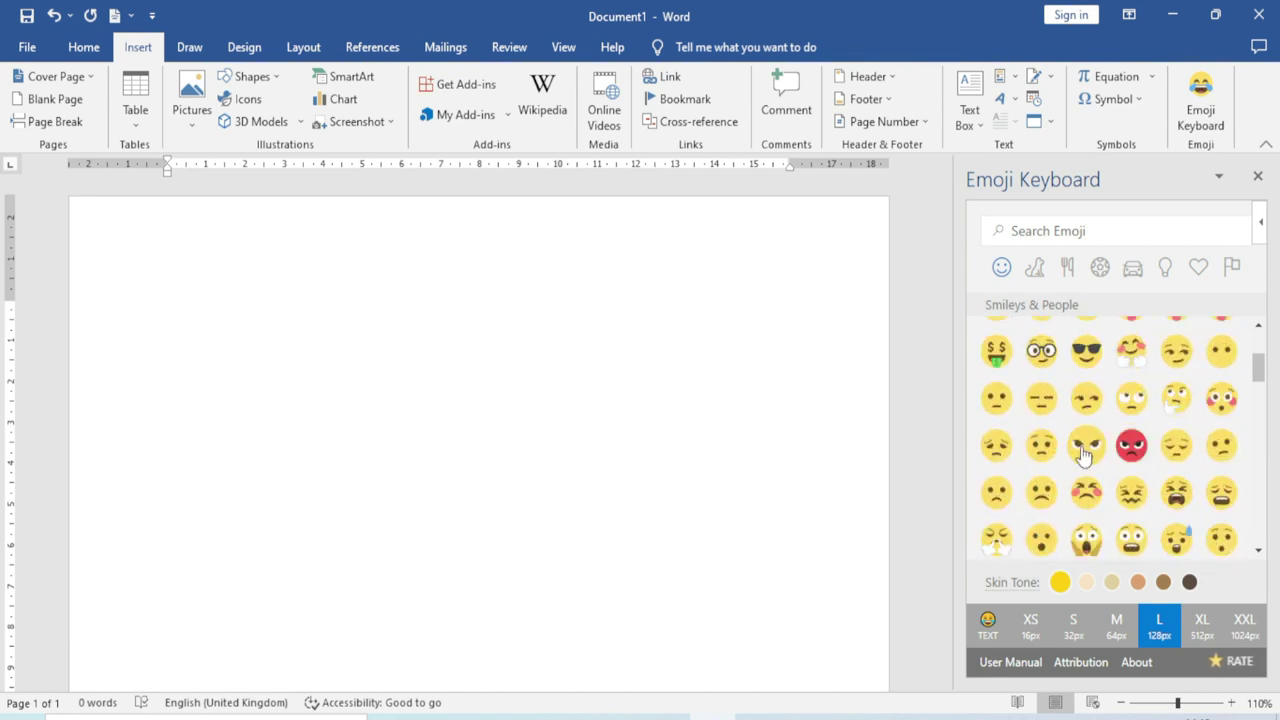
scroll(1090, 445, "up", 2)
scroll(1083, 455, "up", 1)
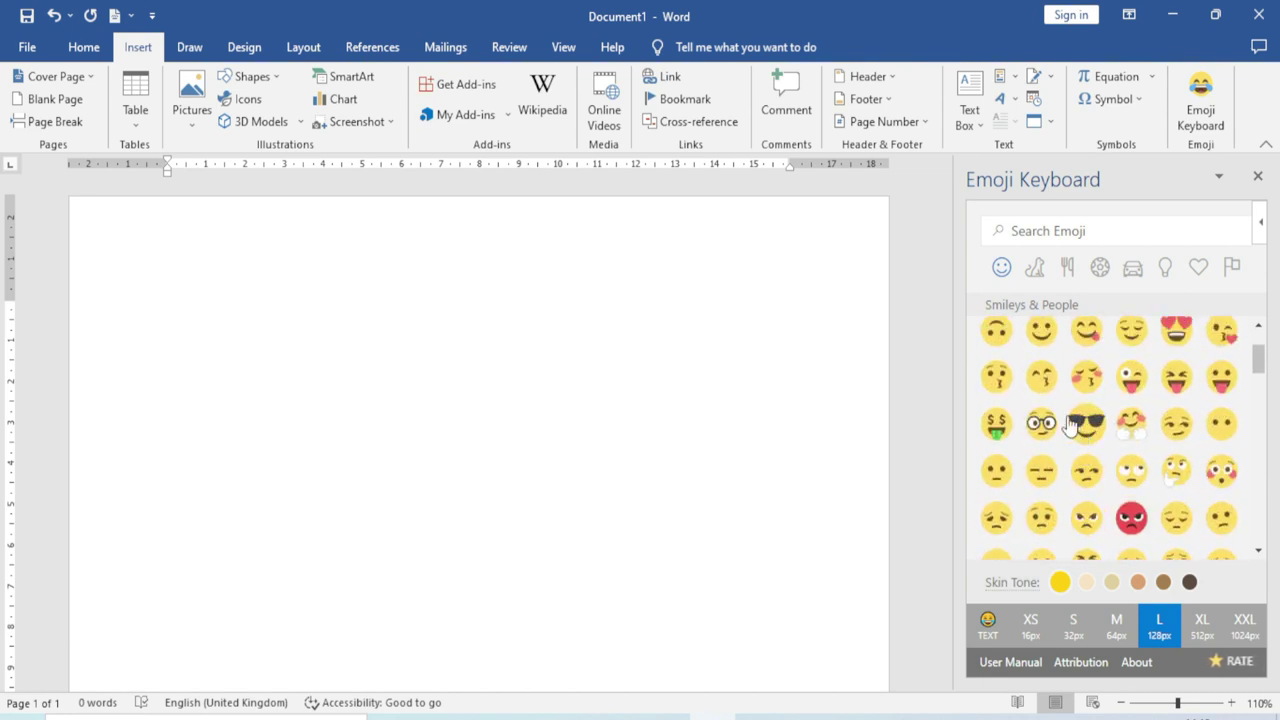
scroll(1075, 430, "up", 1)
left_click(1043, 367)
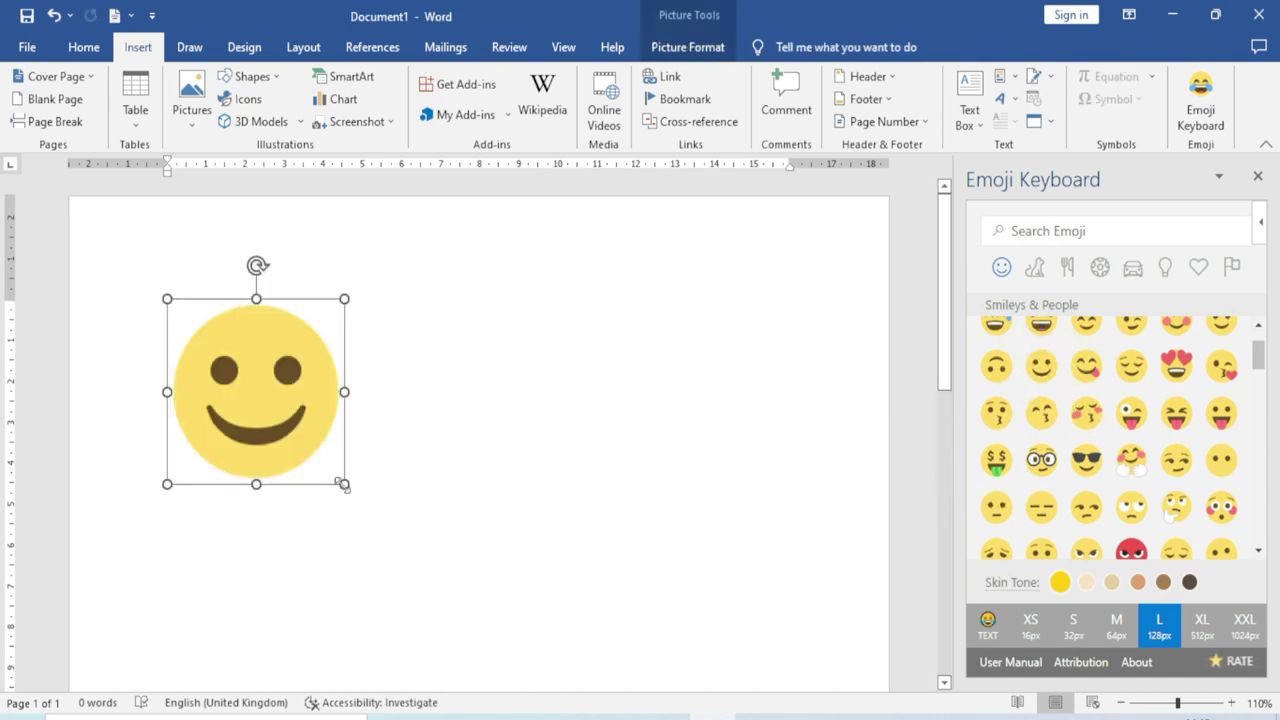
left_click_drag(343, 485, 366, 506)
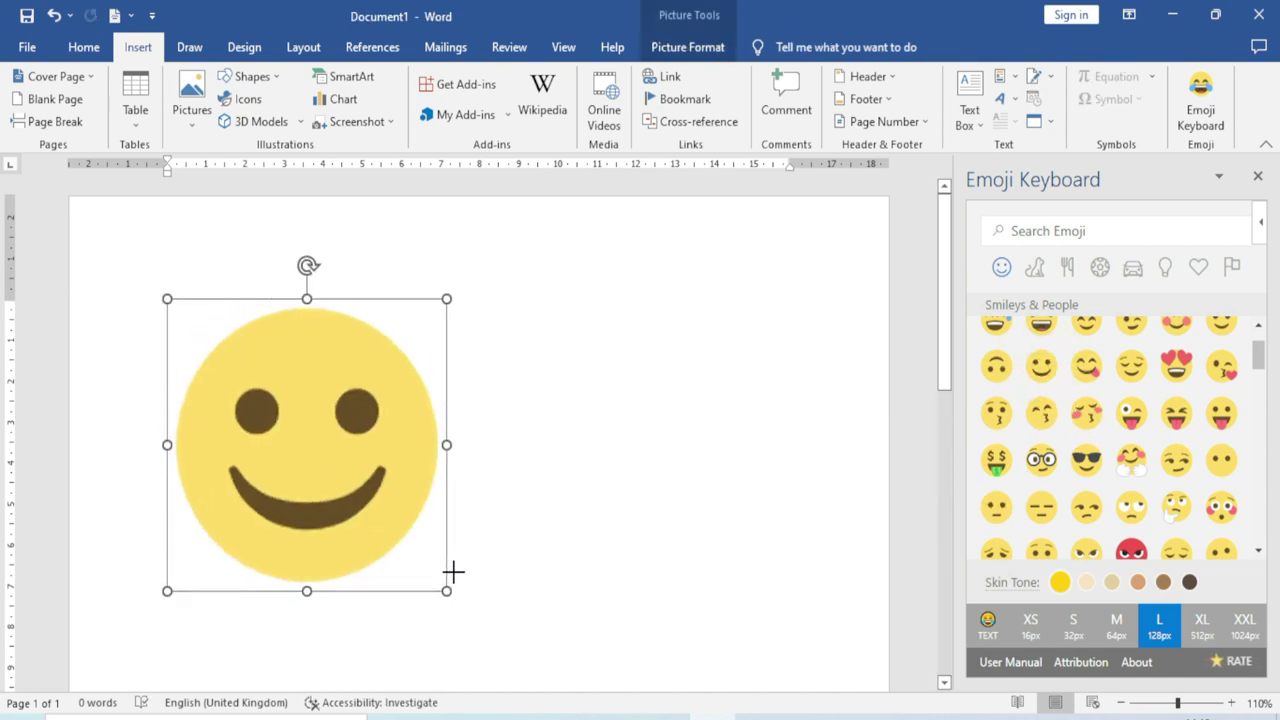
Step: Try a different emoji skin tone in the Emoji Keyboard pane
left_click(1111, 583)
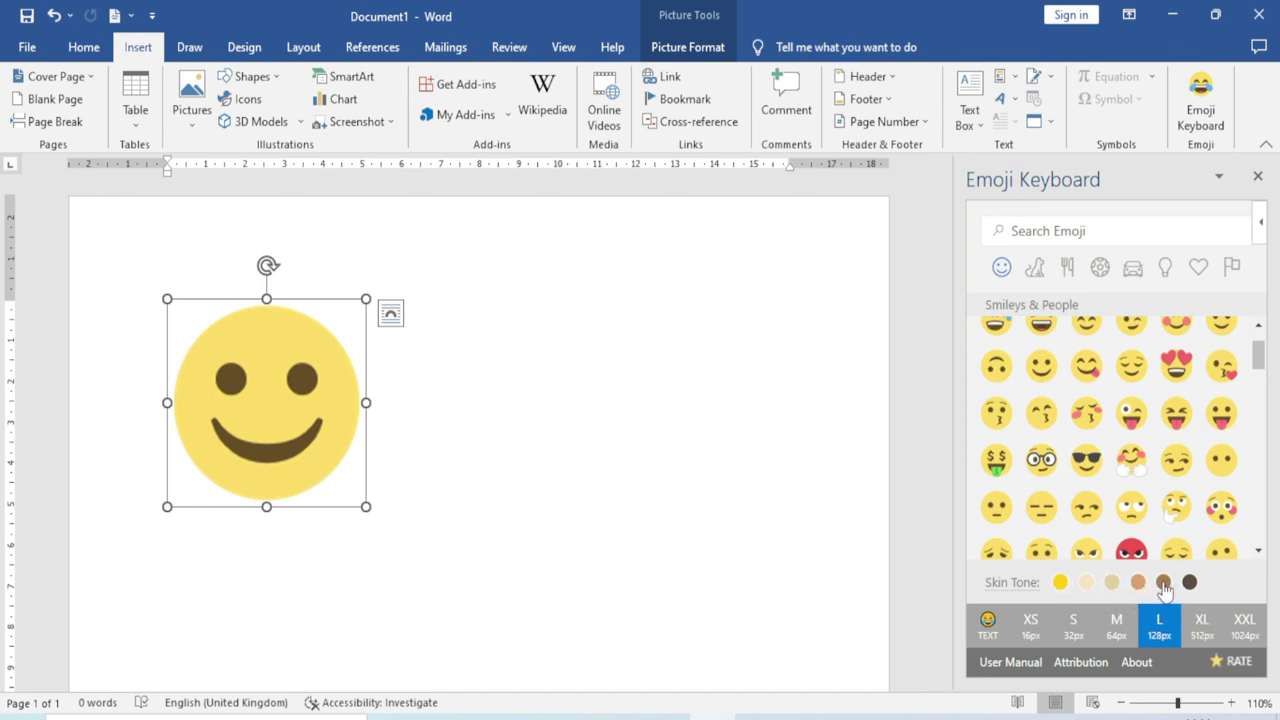
scroll(1089, 516, "down", 3)
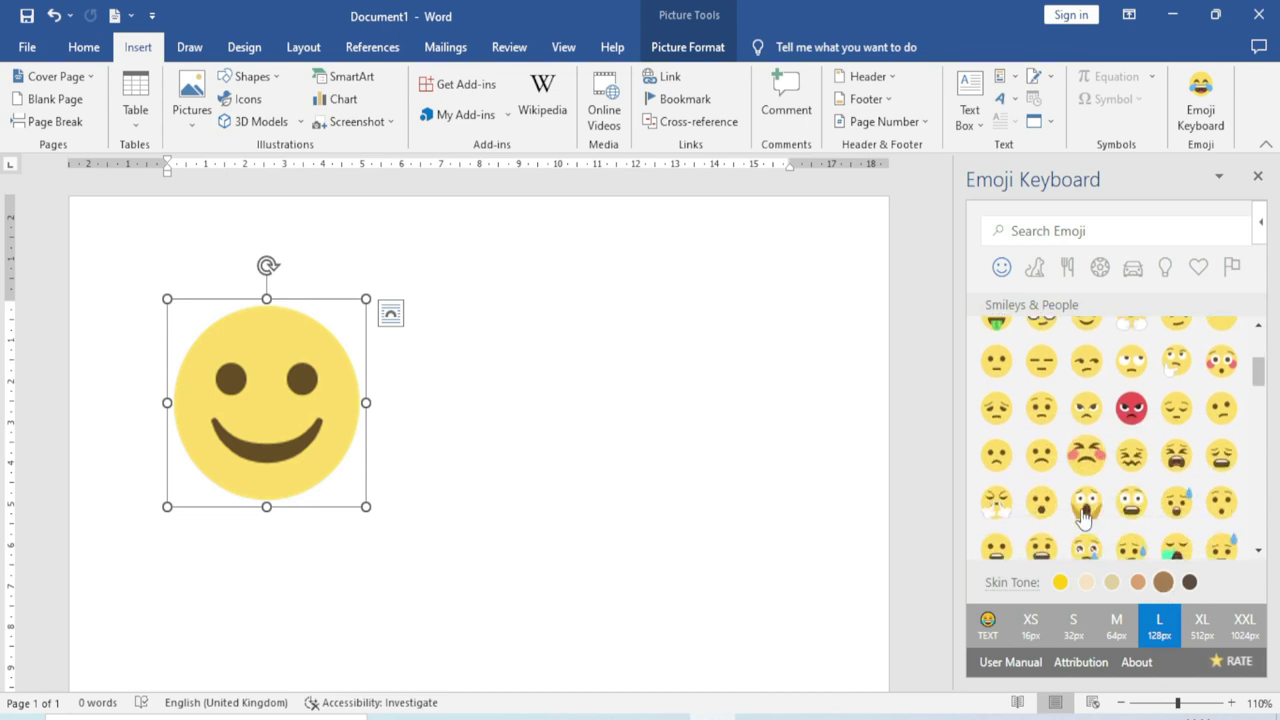
left_click_drag(1089, 516, 570, 450)
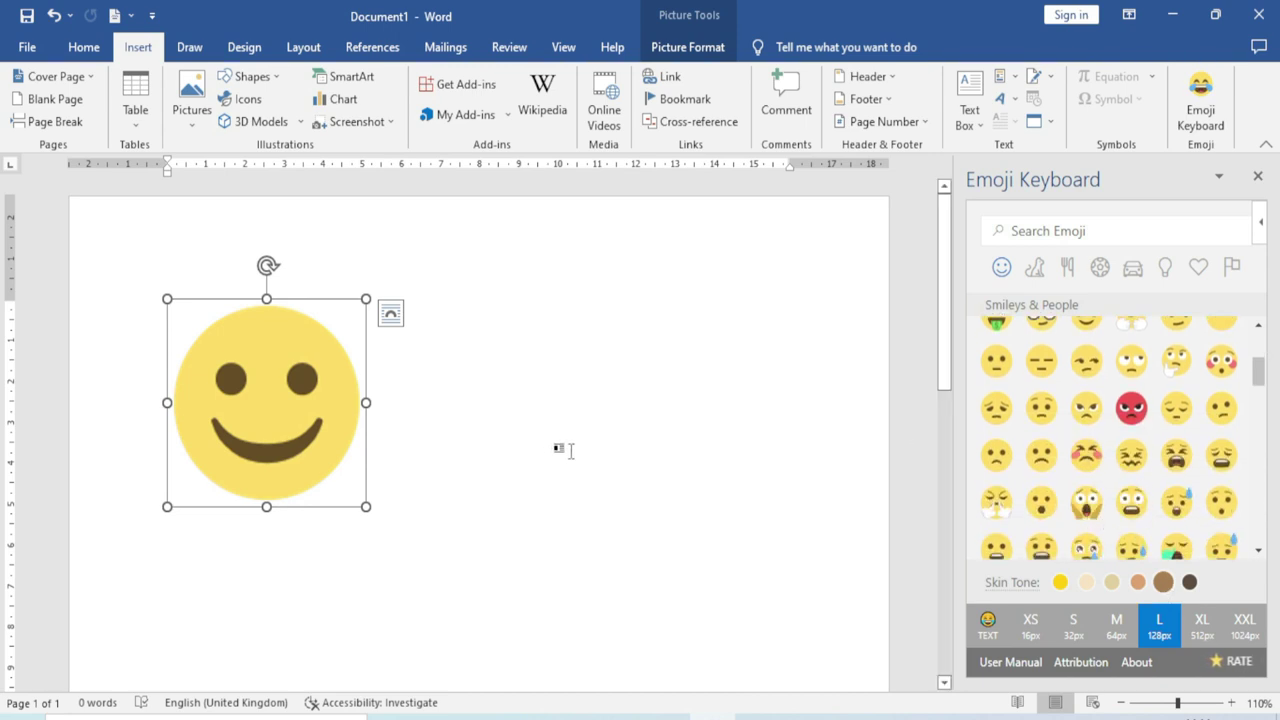
Step: Close the emoji pane, delete the smiley, then launch, trust and update the Wikipedia add-in
left_click(1260, 177)
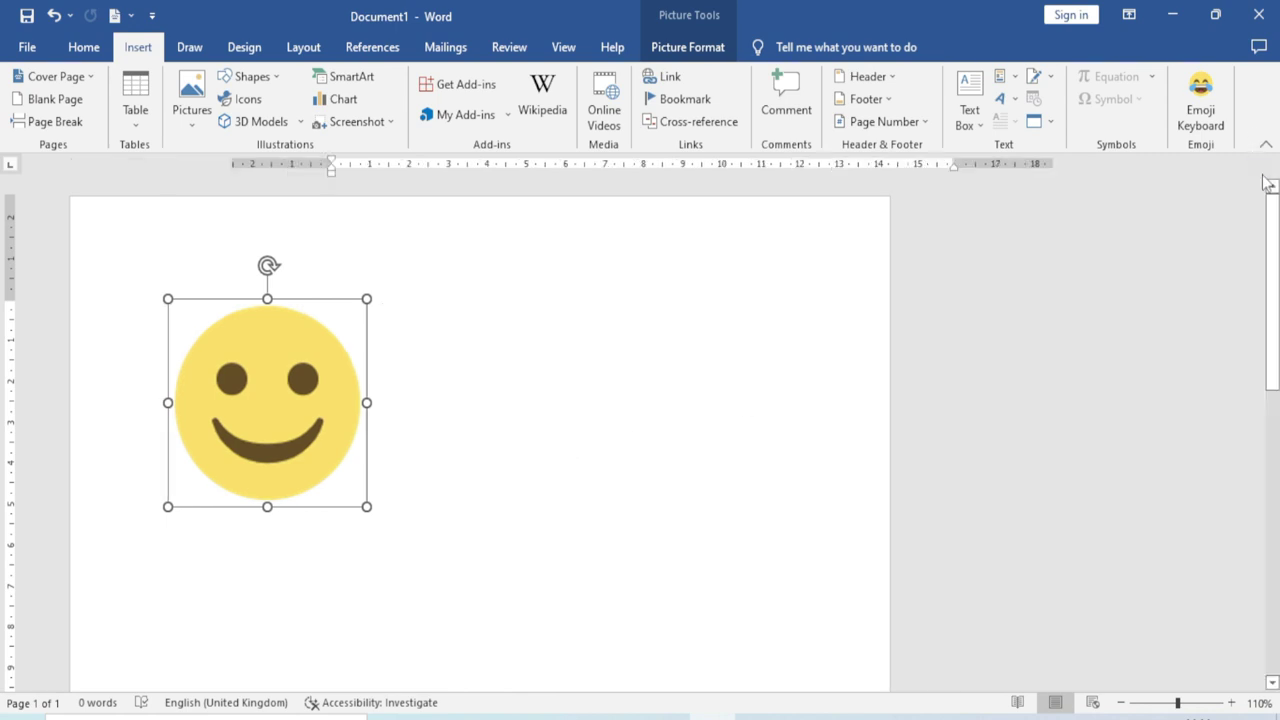
key("Delete")
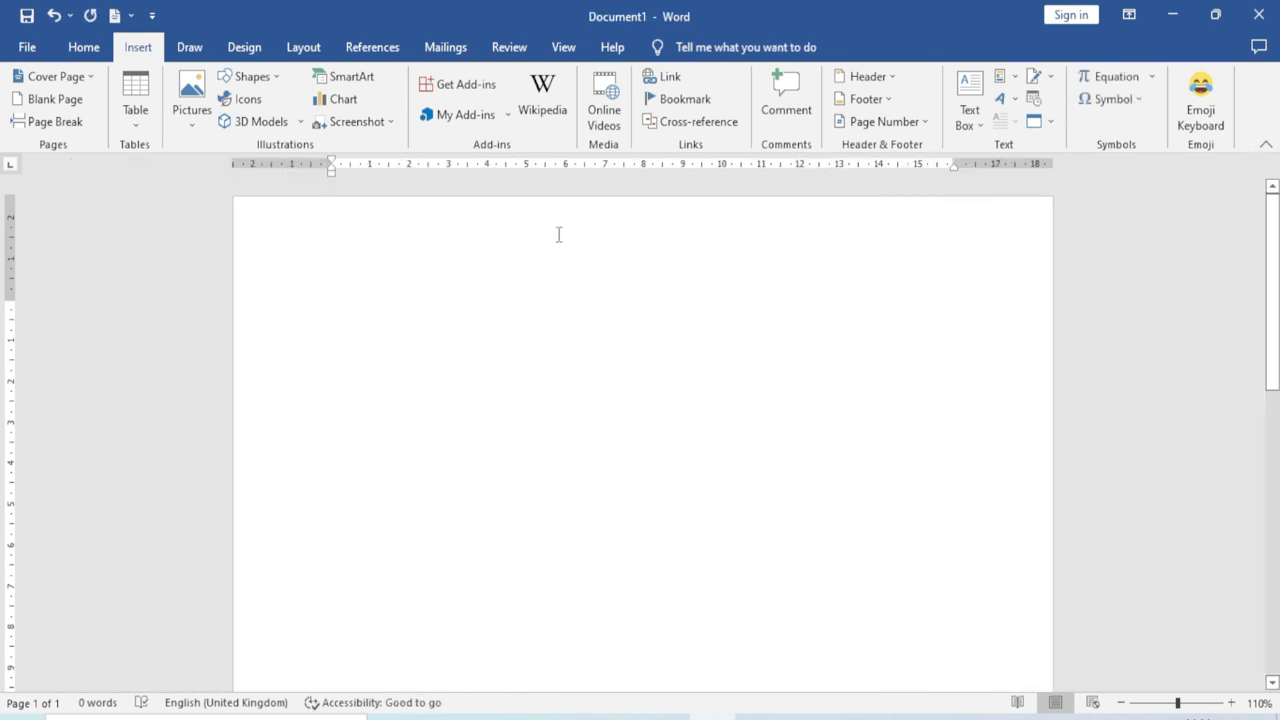
mouse_move(543, 100)
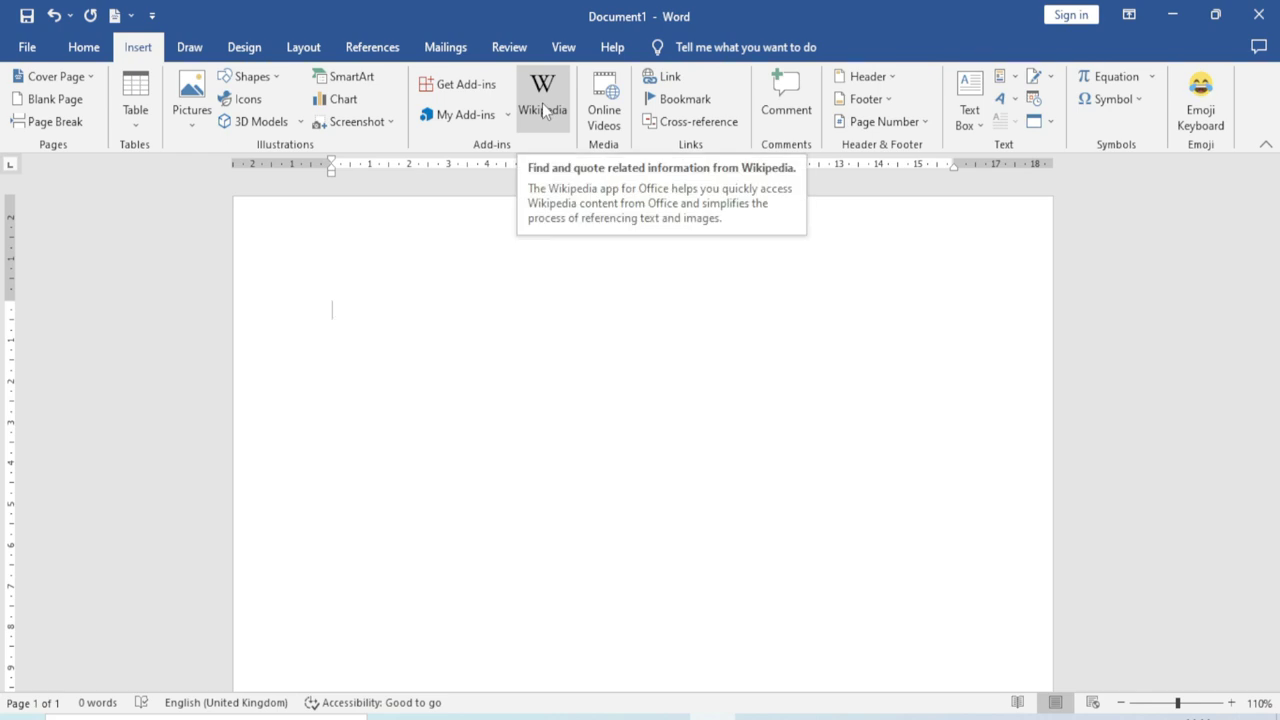
left_click(543, 110)
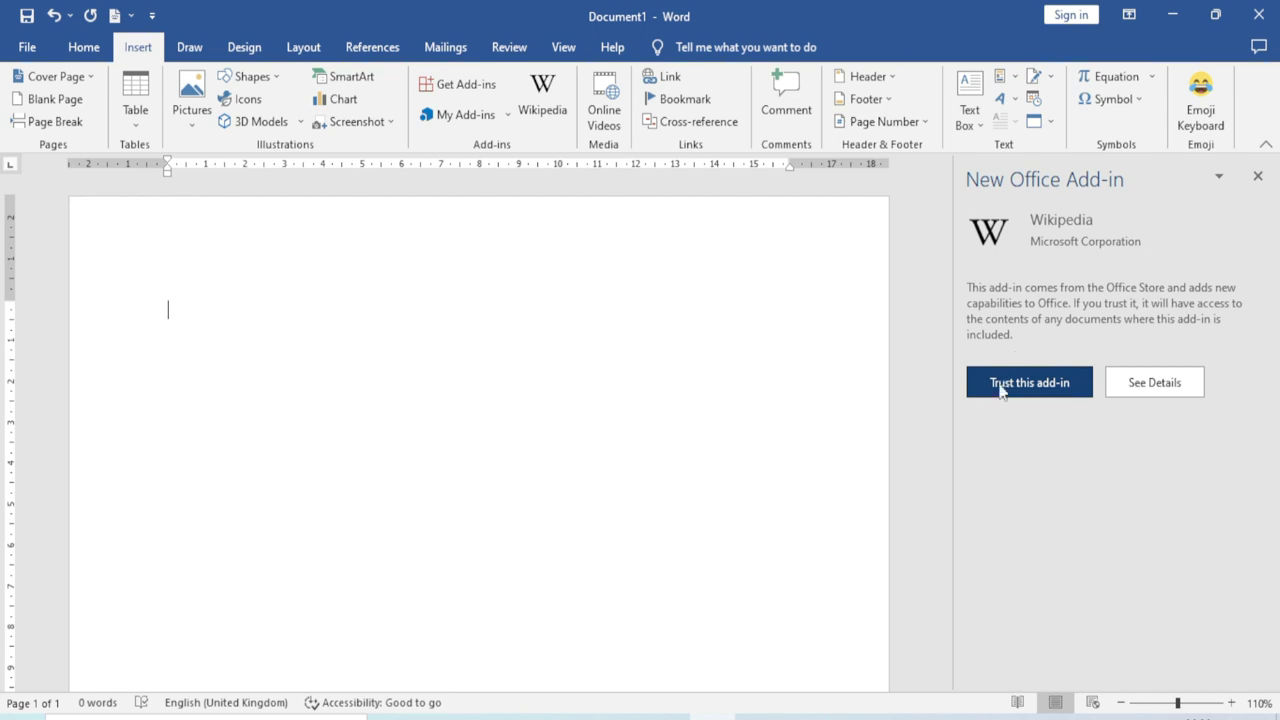
left_click(1040, 390)
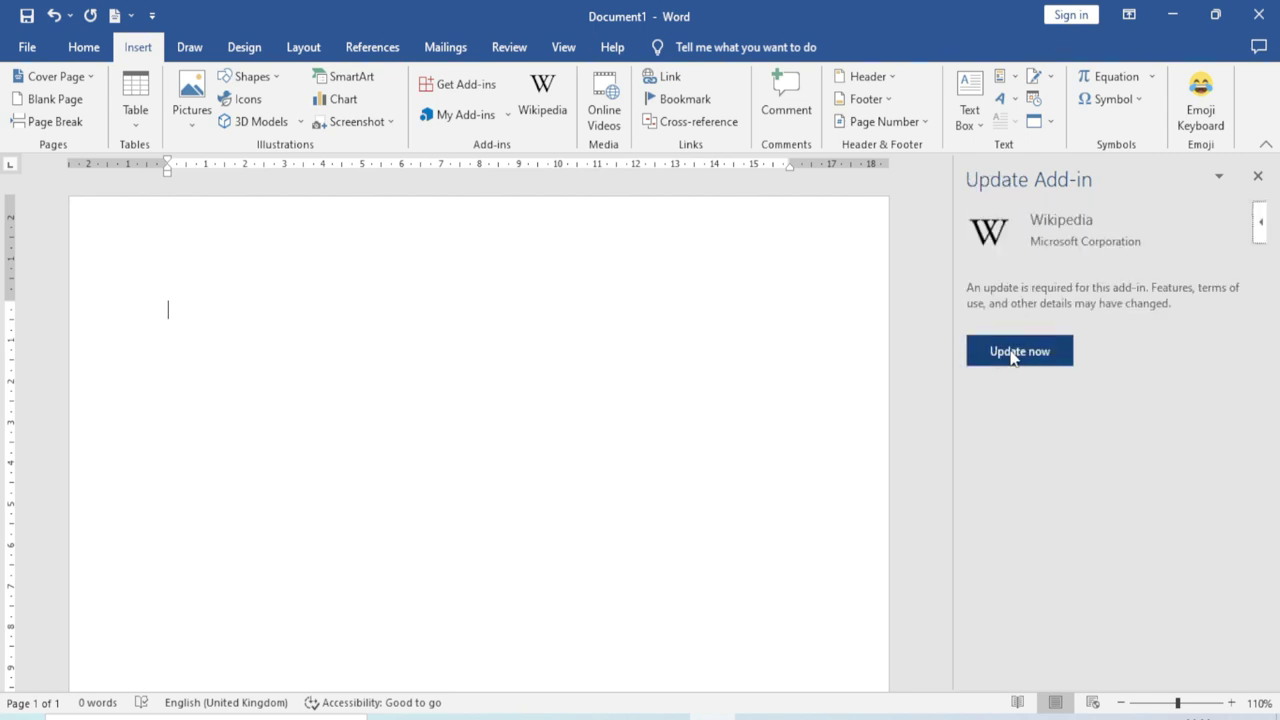
left_click(1022, 356)
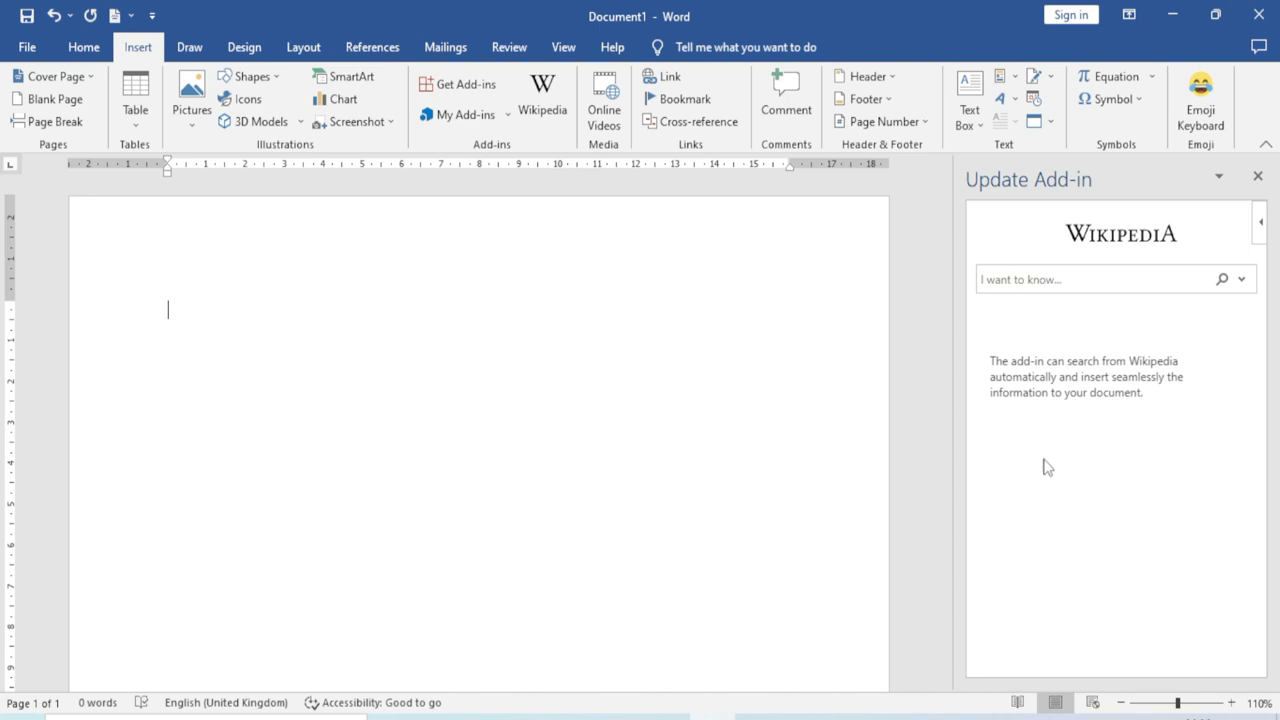
Step: Search Wikipedia for 'india', read down the article, then close the Wikipedia pane
left_click(1014, 284)
type("india")
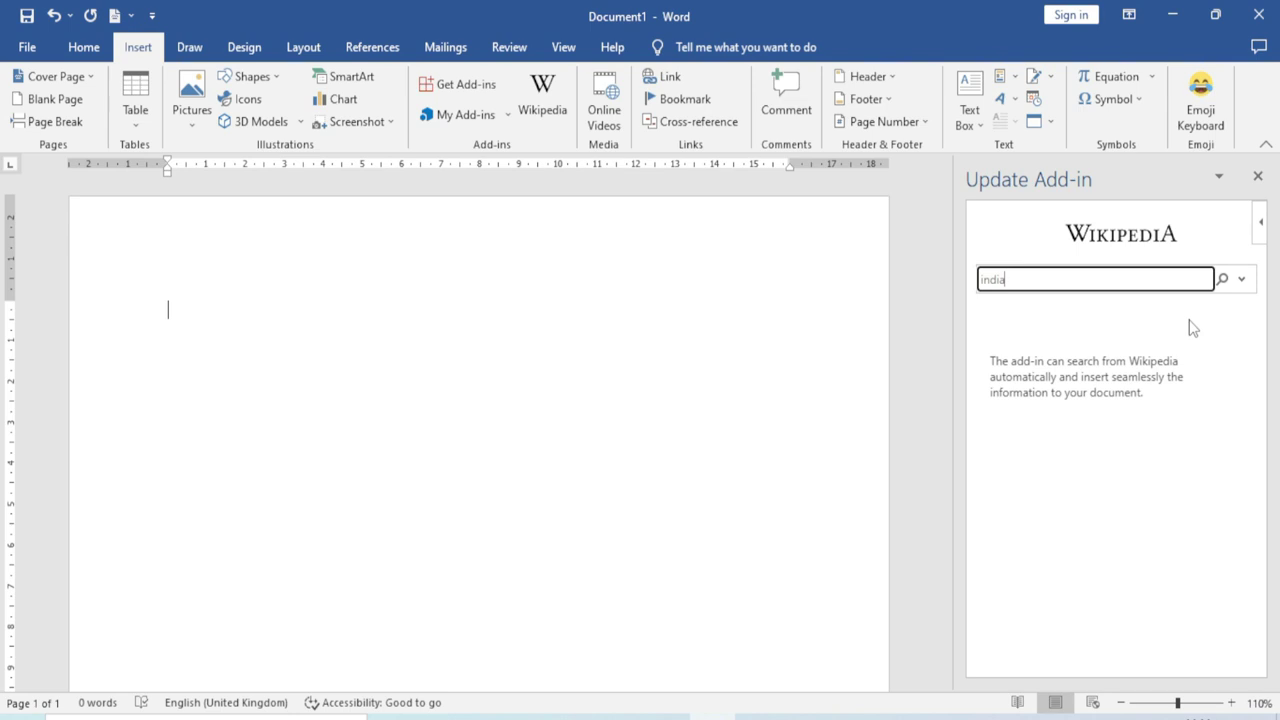
key("Return")
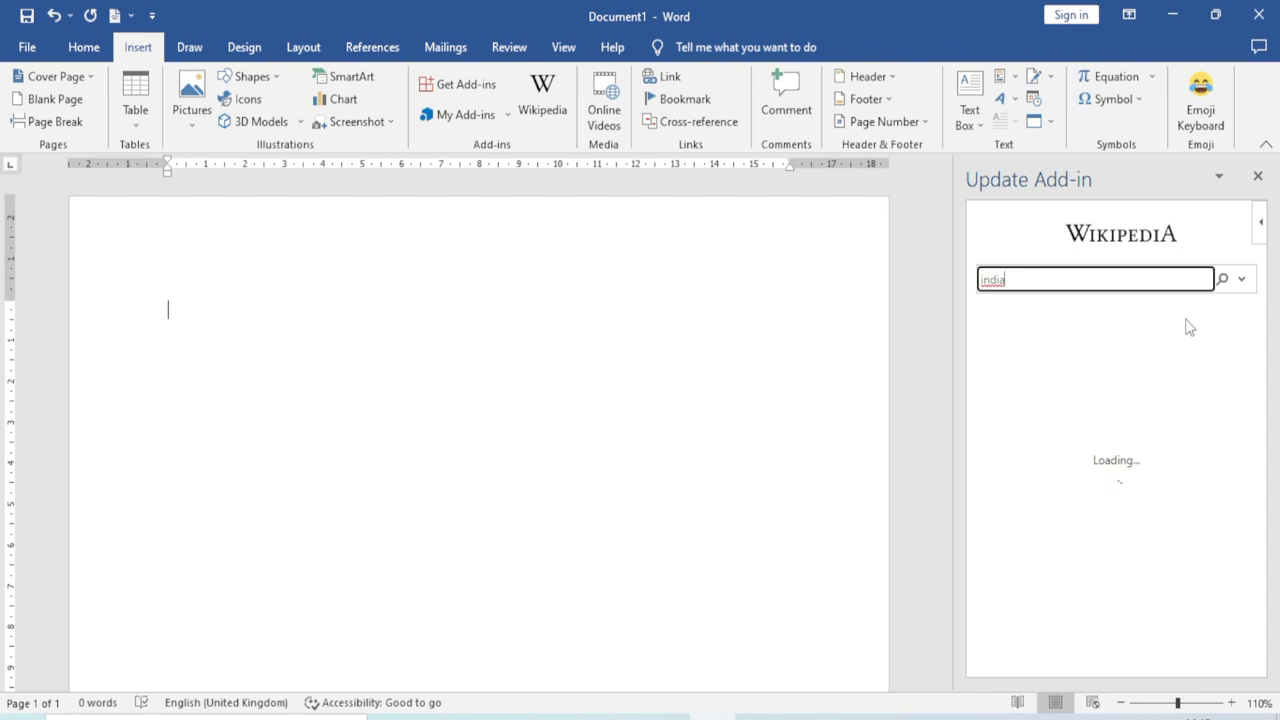
scroll(1140, 410, "down", 5)
scroll(1135, 415, "down", 5)
scroll(1135, 415, "down", 5)
scroll(1134, 443, "down", 5)
scroll(1134, 443, "down", 5)
scroll(1136, 445, "down", 3)
scroll(1135, 443, "down", 3)
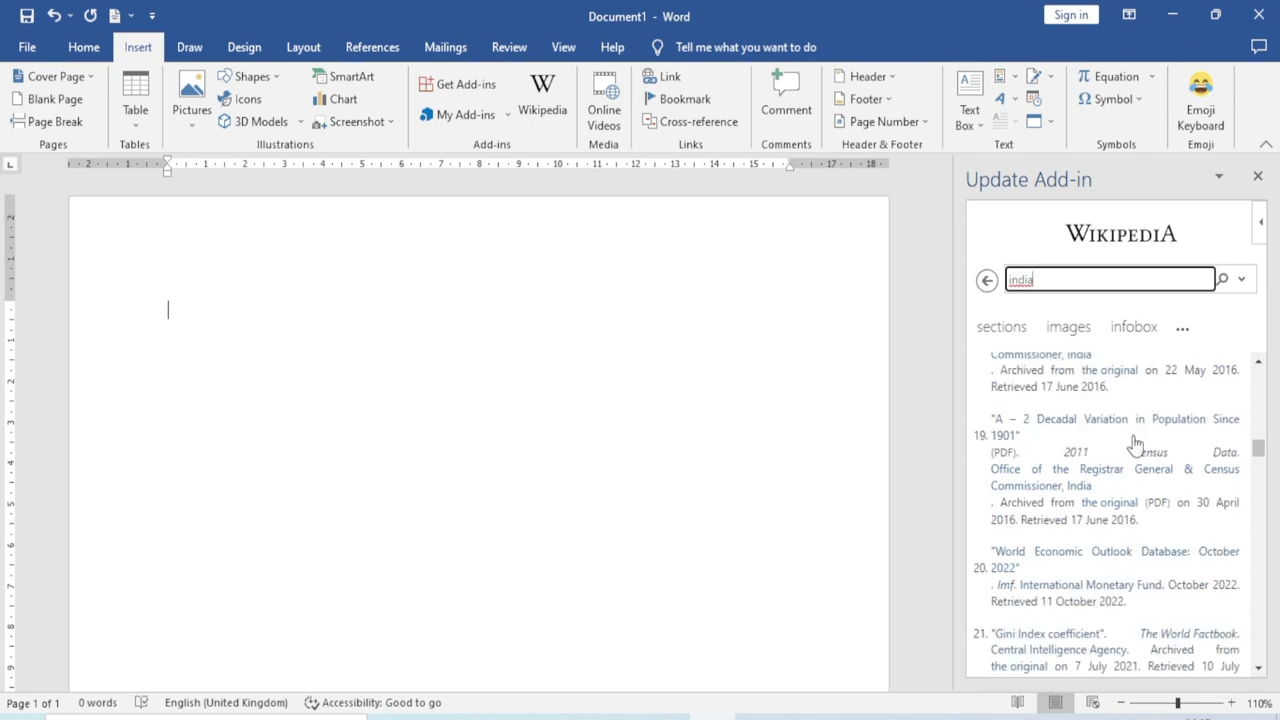
scroll(1134, 443, "down", 5)
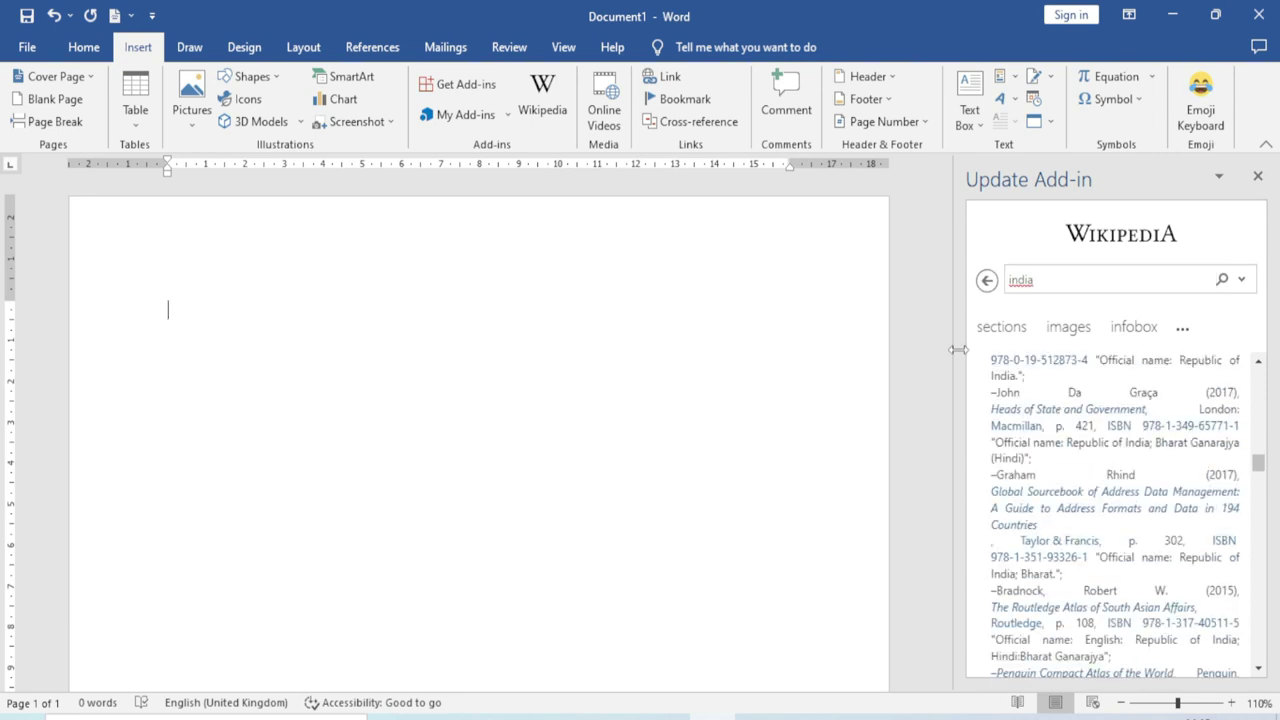
left_click(1258, 176)
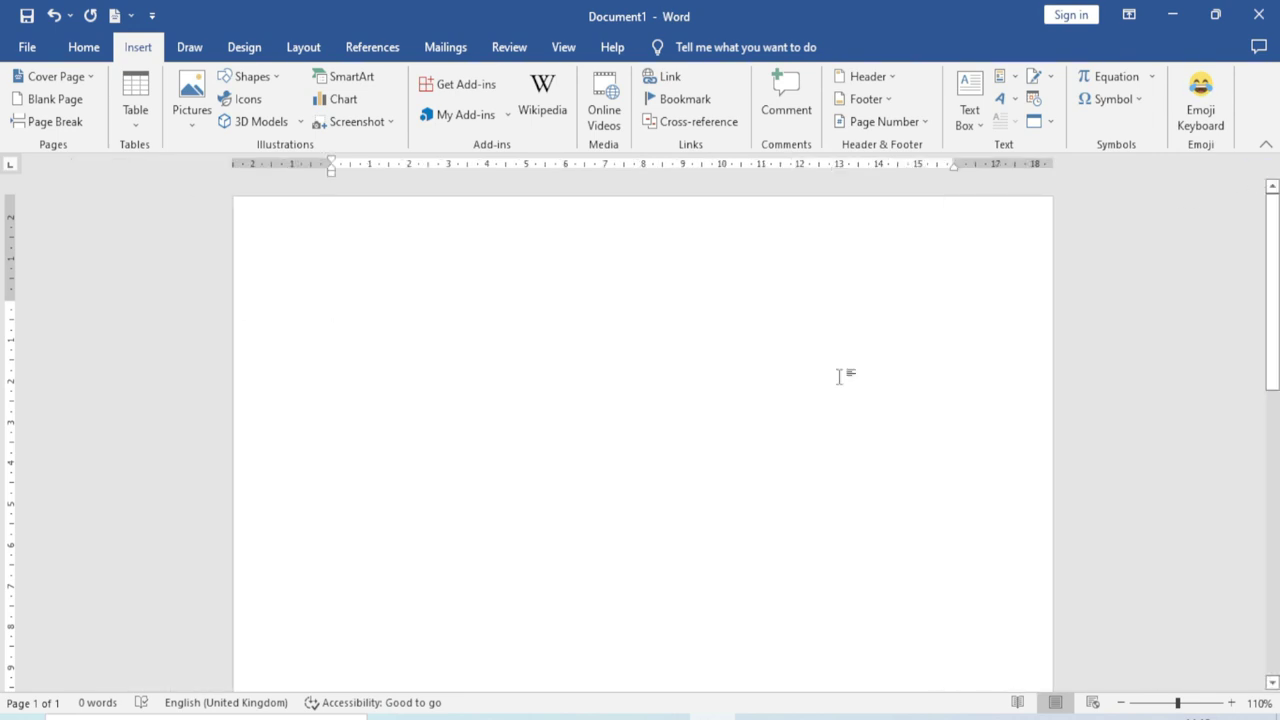
Step: Search the store for 'cartoon' and add CartoonStock, accepting its license terms
left_click(482, 88)
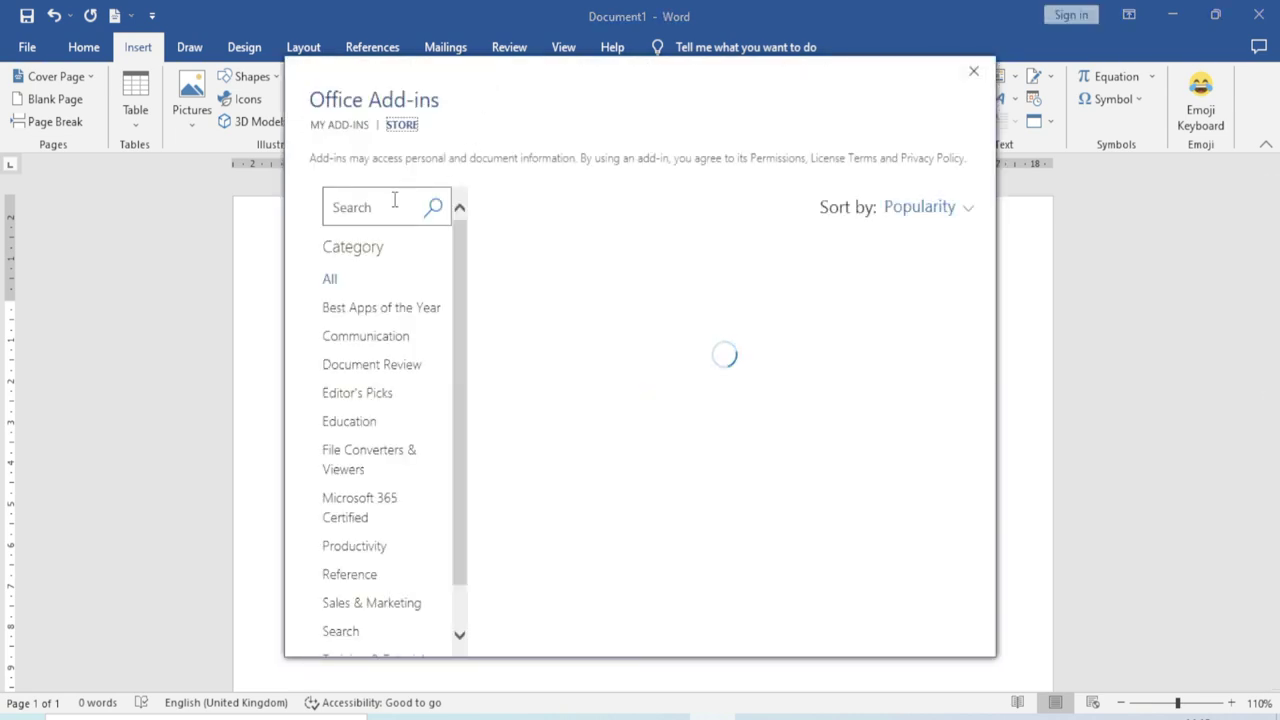
left_click(393, 200)
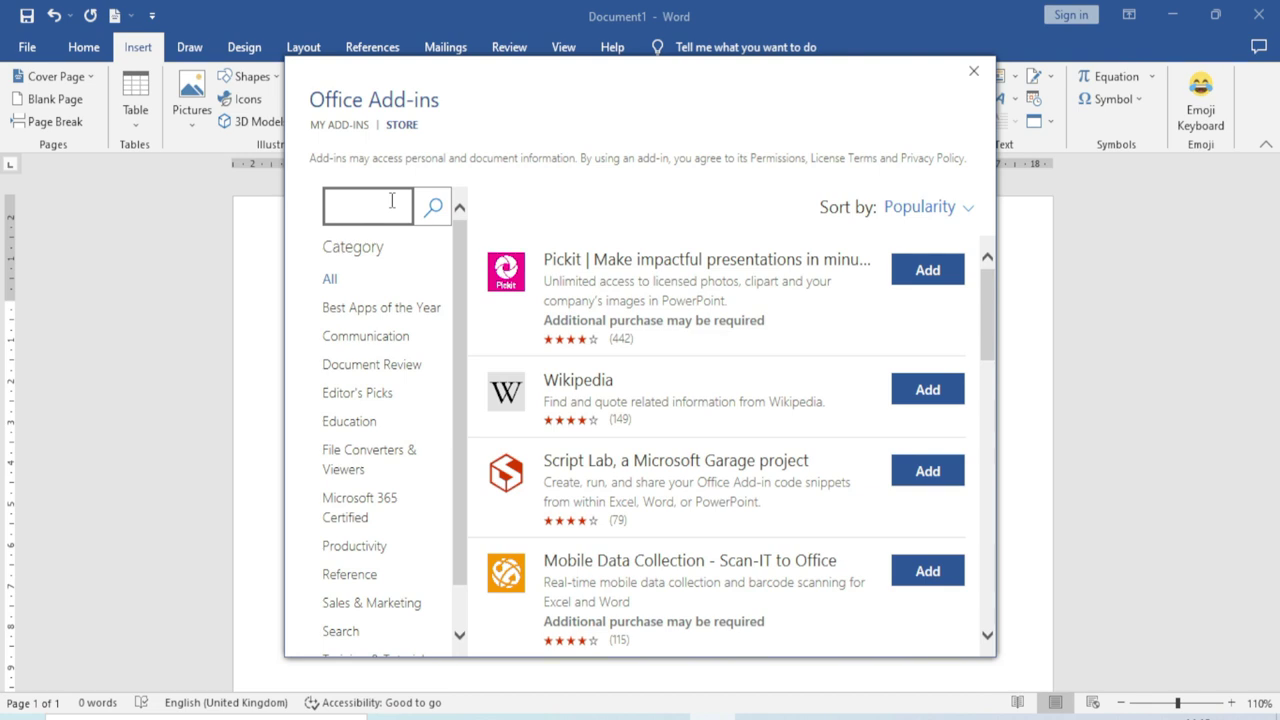
type("cart")
type("oon")
key("Return")
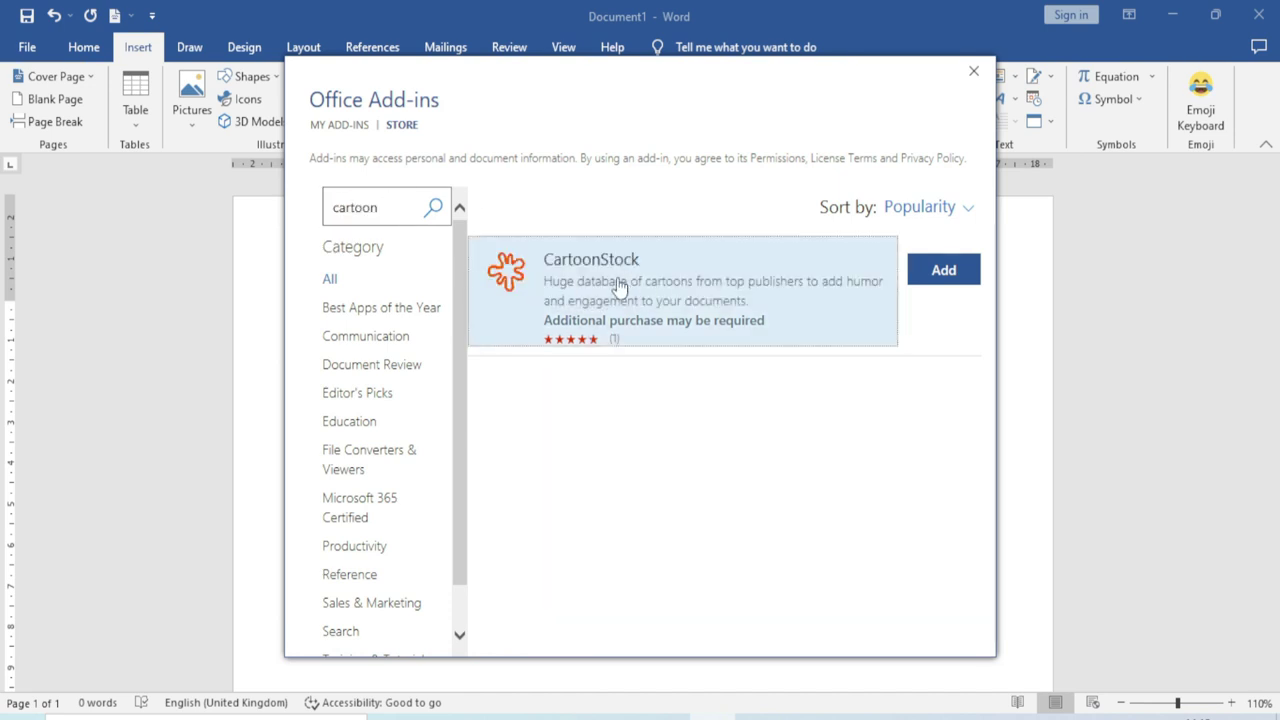
left_click(934, 275)
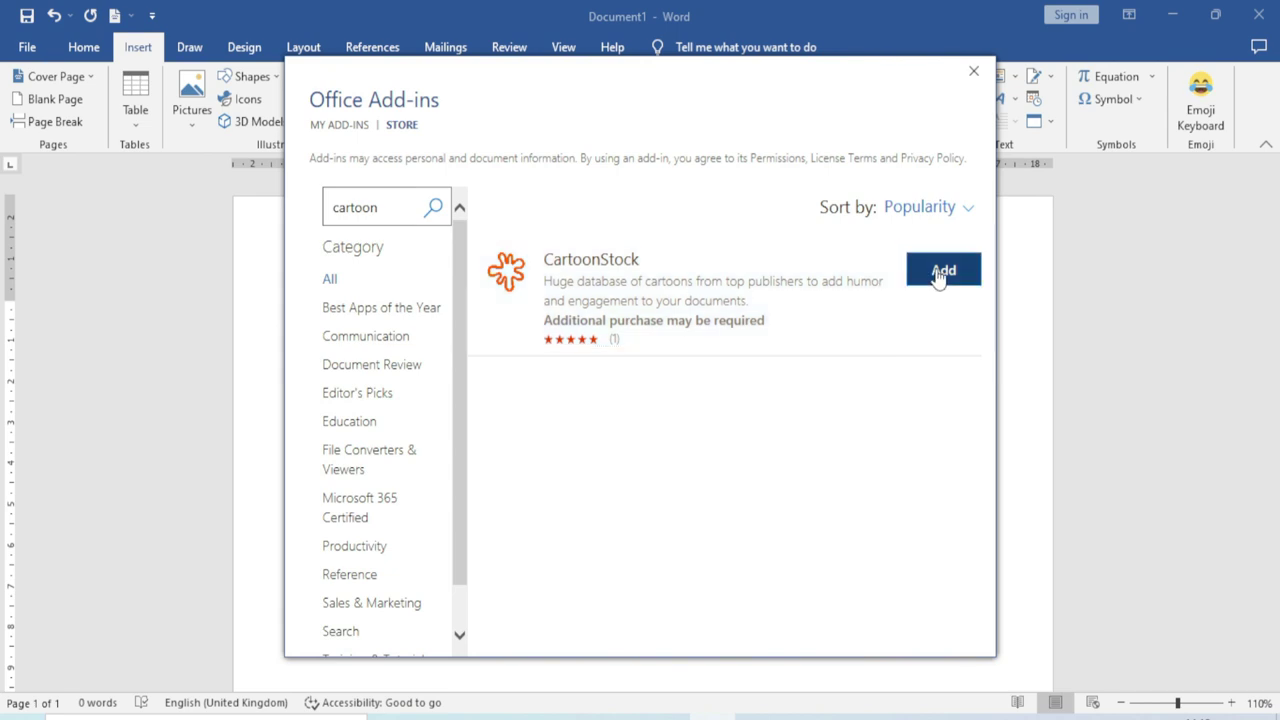
left_click(830, 430)
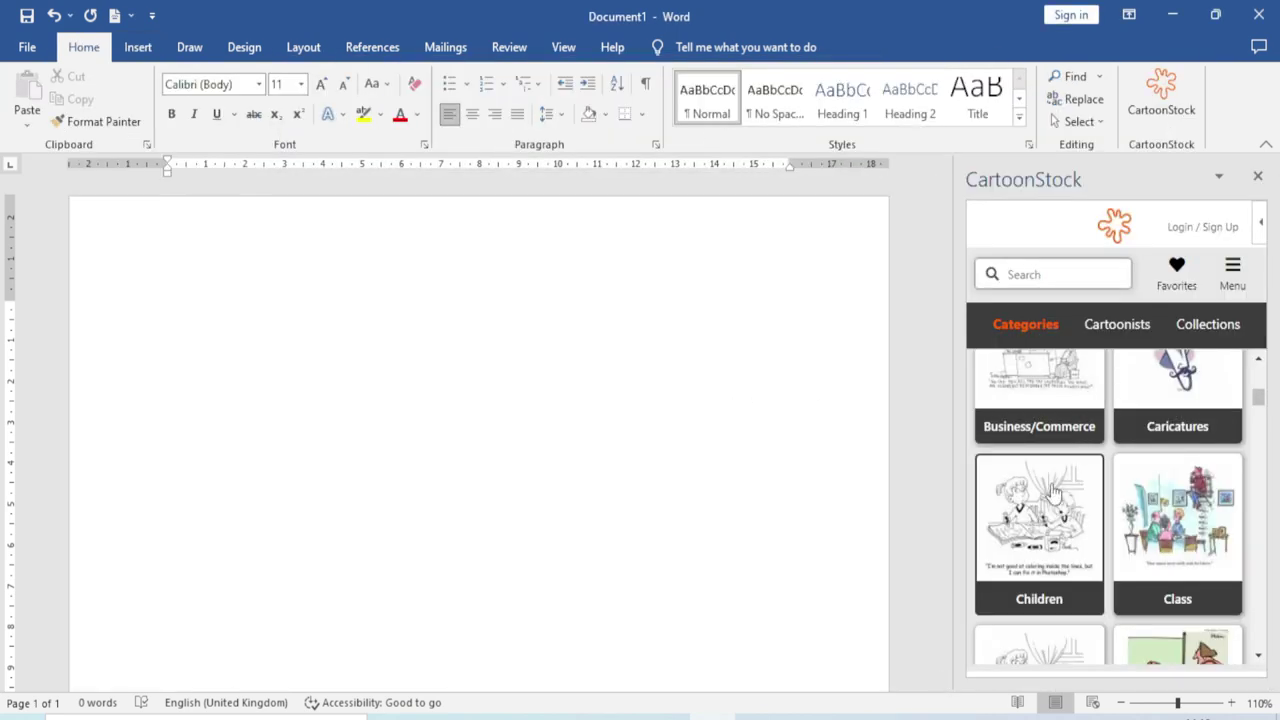
Step: Scroll CartoonStock's Categories grid to the top and open Agriculture (4741 results)
scroll(1053, 490, "up", 2)
scroll(1053, 490, "up", 2)
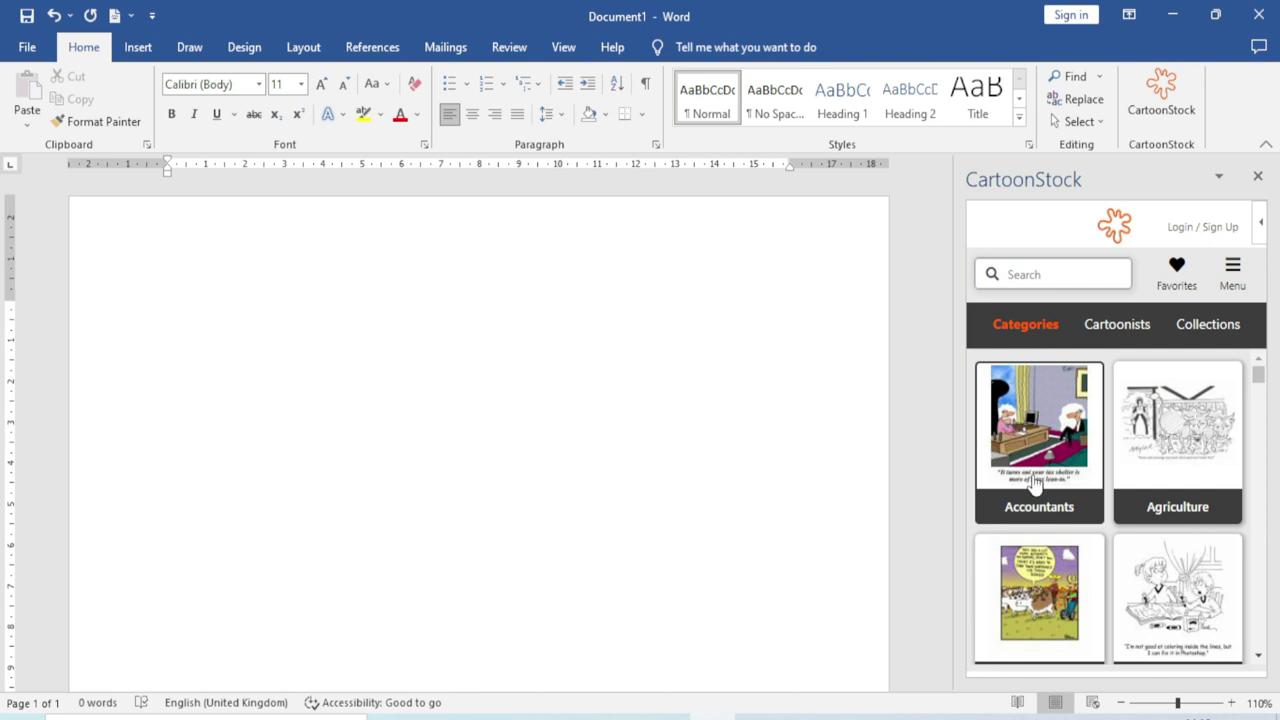
left_click(1172, 434)
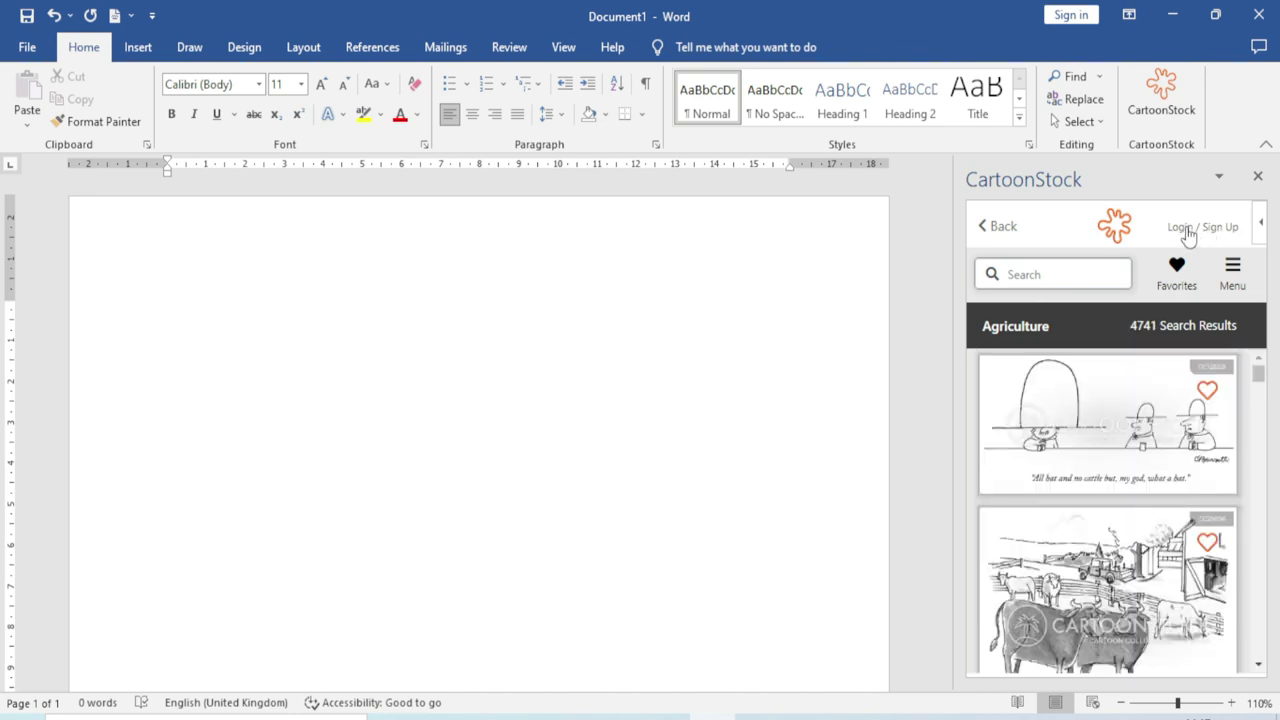
scroll(1130, 558, "down", 3)
scroll(1128, 558, "up", 2)
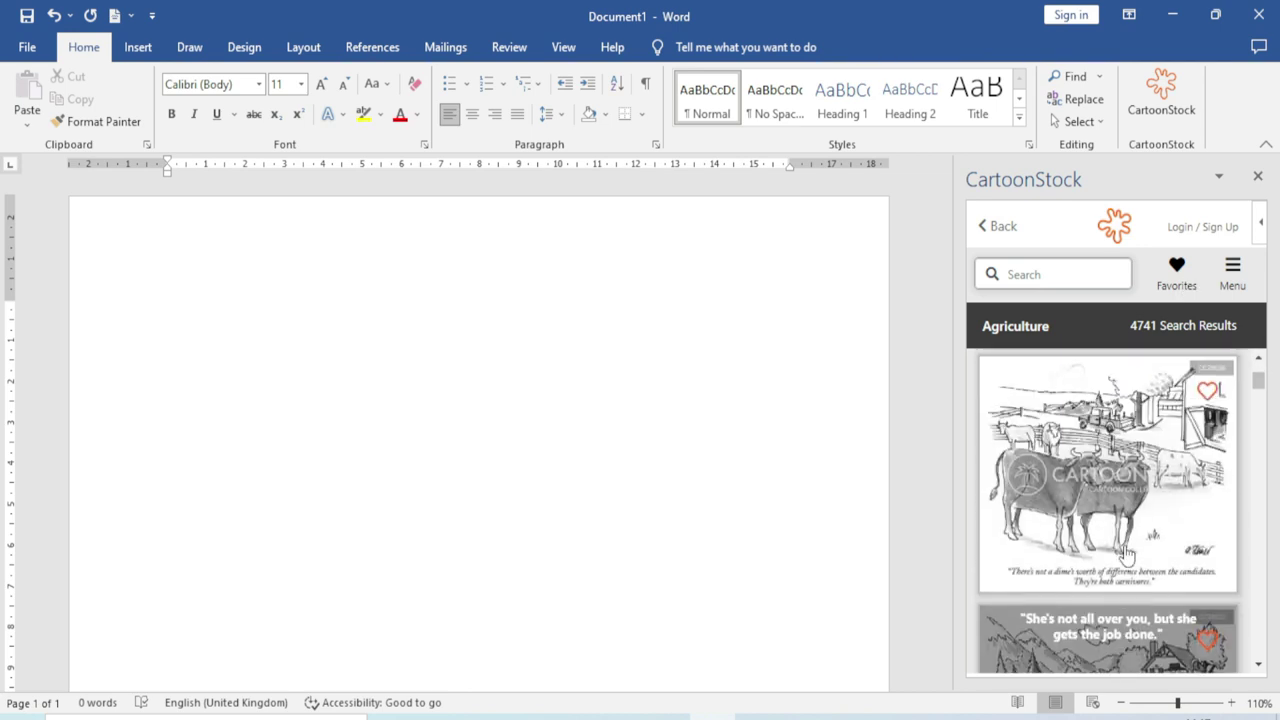
left_click(1122, 497)
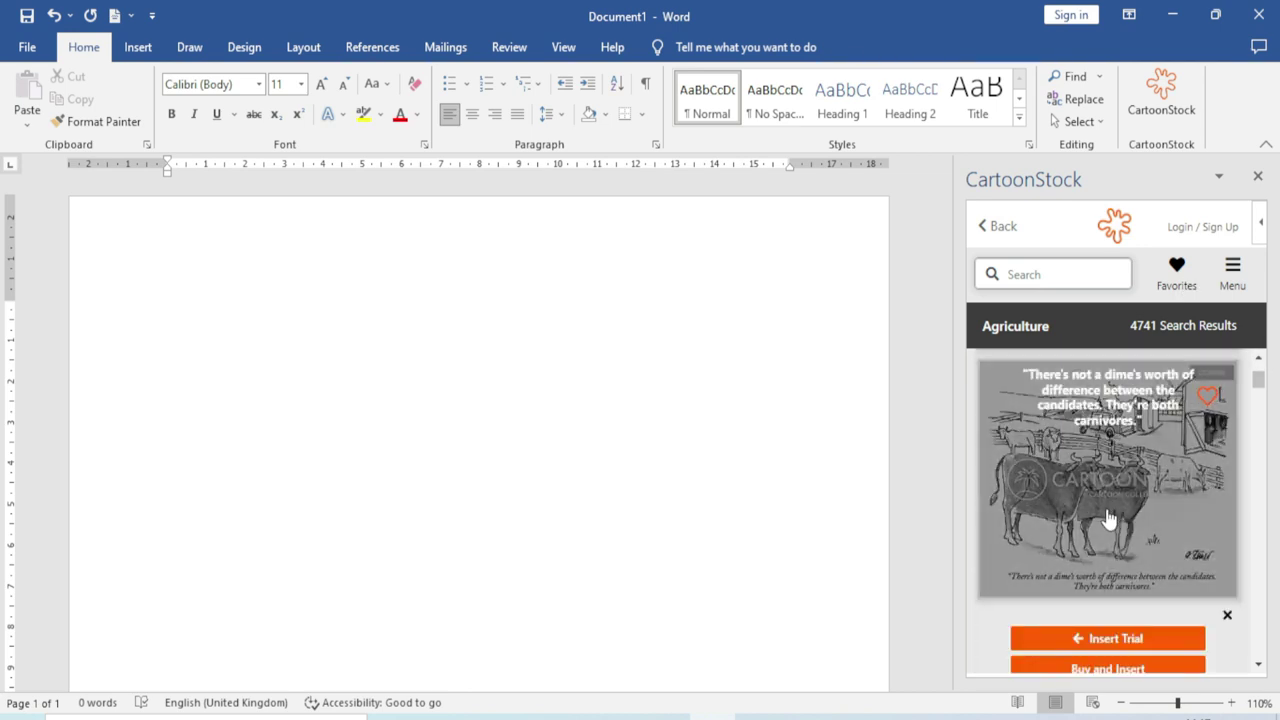
scroll(1118, 545, "down", 1)
scroll(1118, 550, "down", 1)
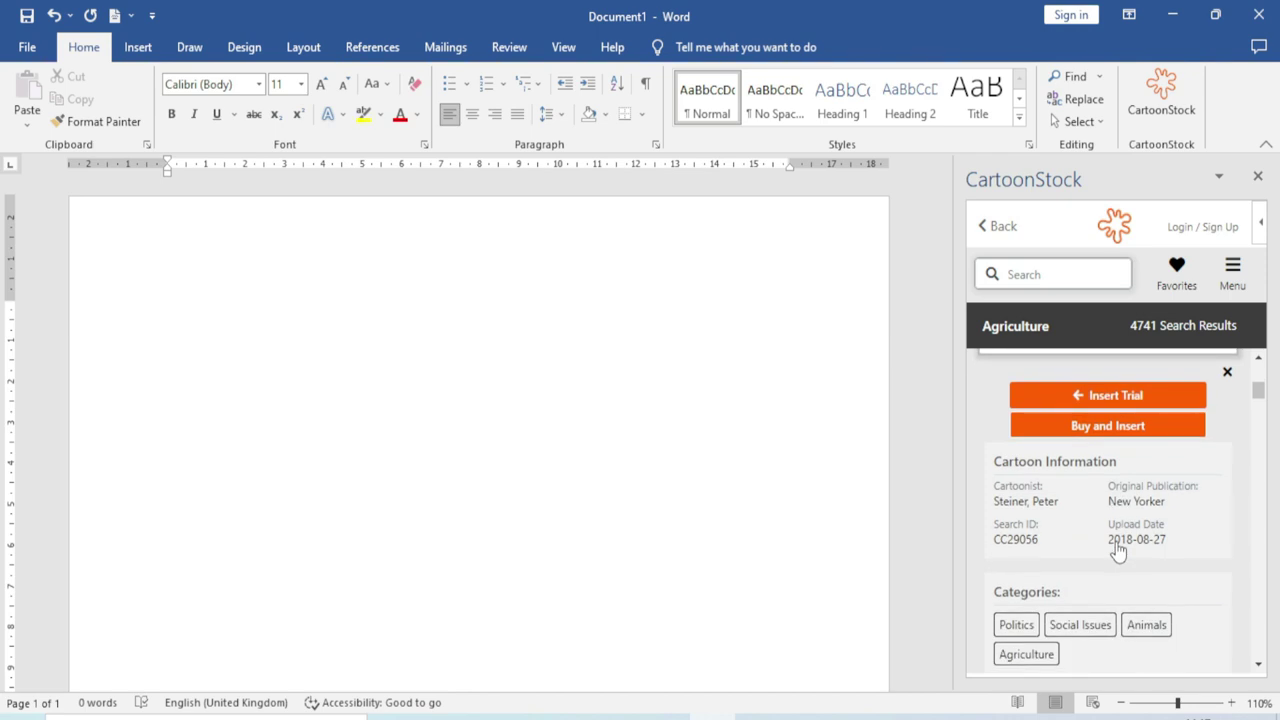
scroll(1120, 549, "up", 1)
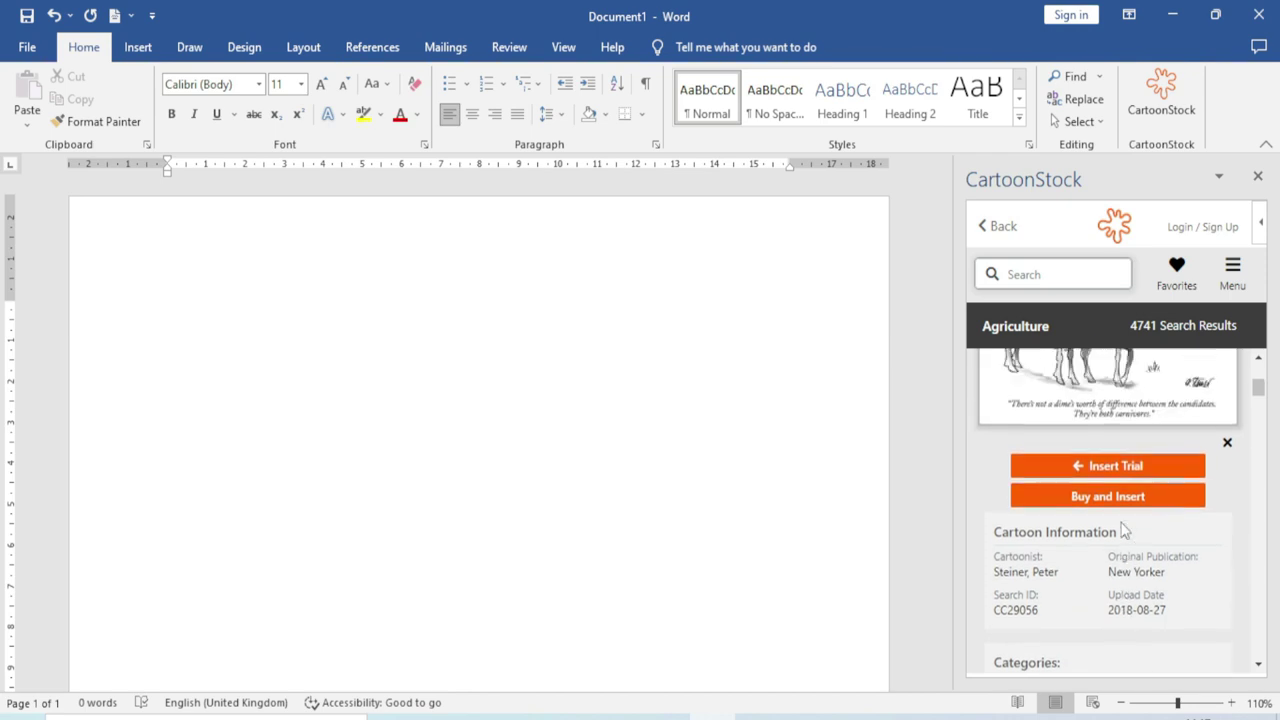
scroll(1120, 549, "up", 1)
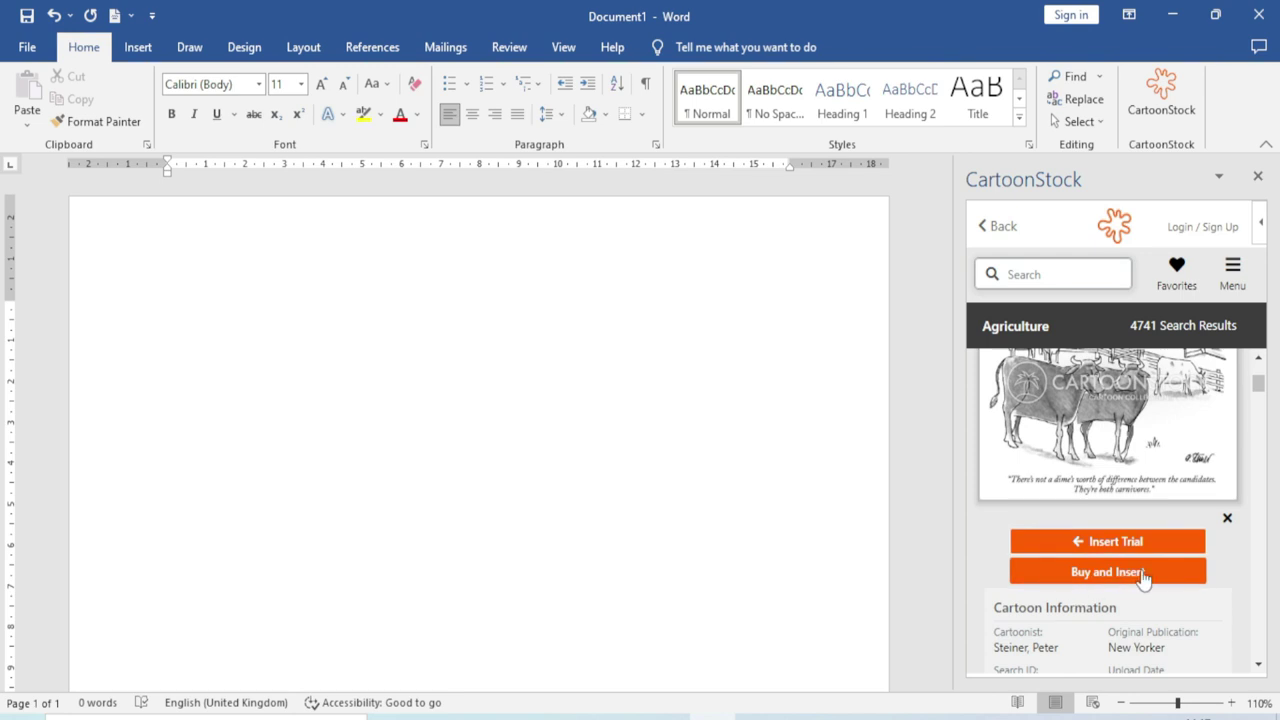
scroll(1140, 560, "up", 2)
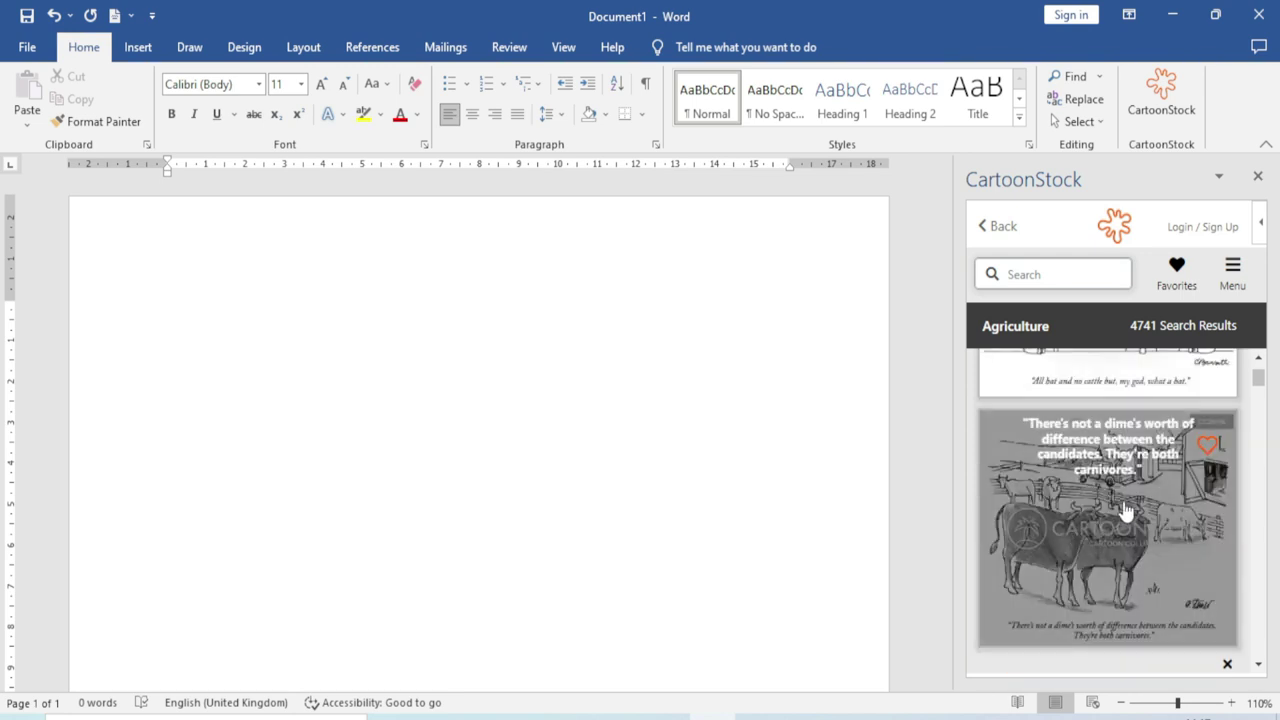
scroll(1128, 520, "down", 2)
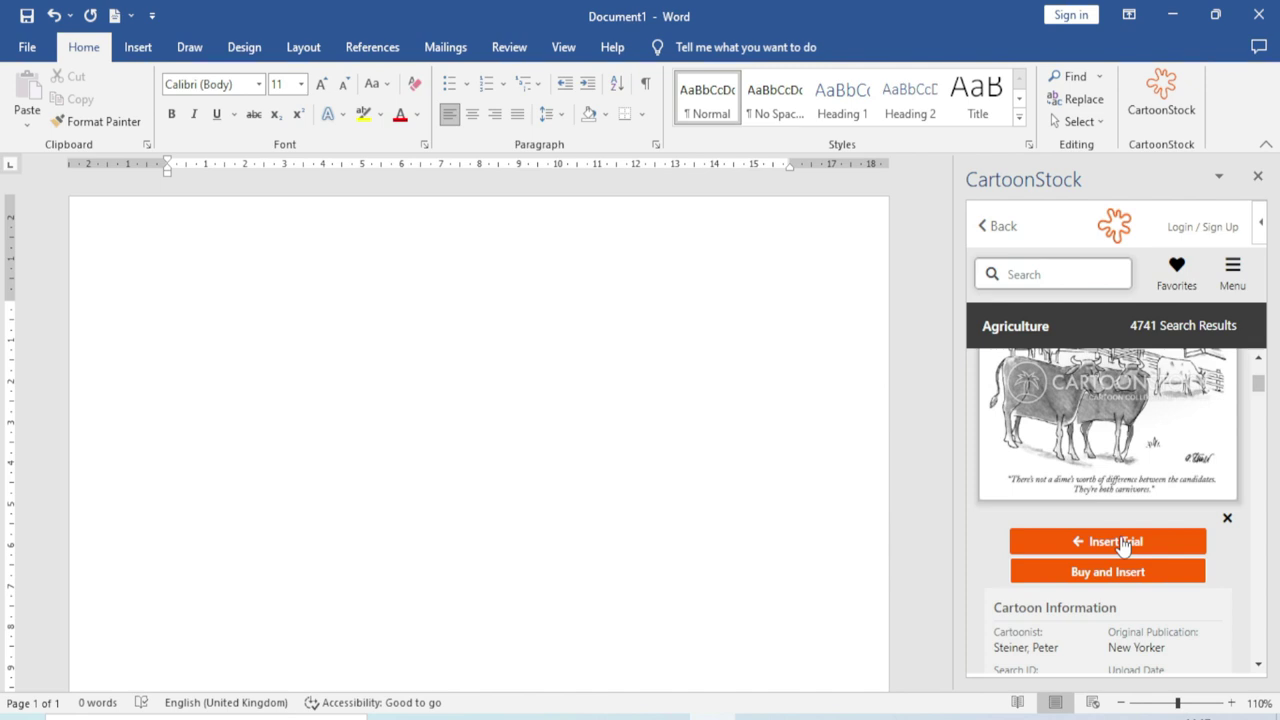
left_click(1128, 543)
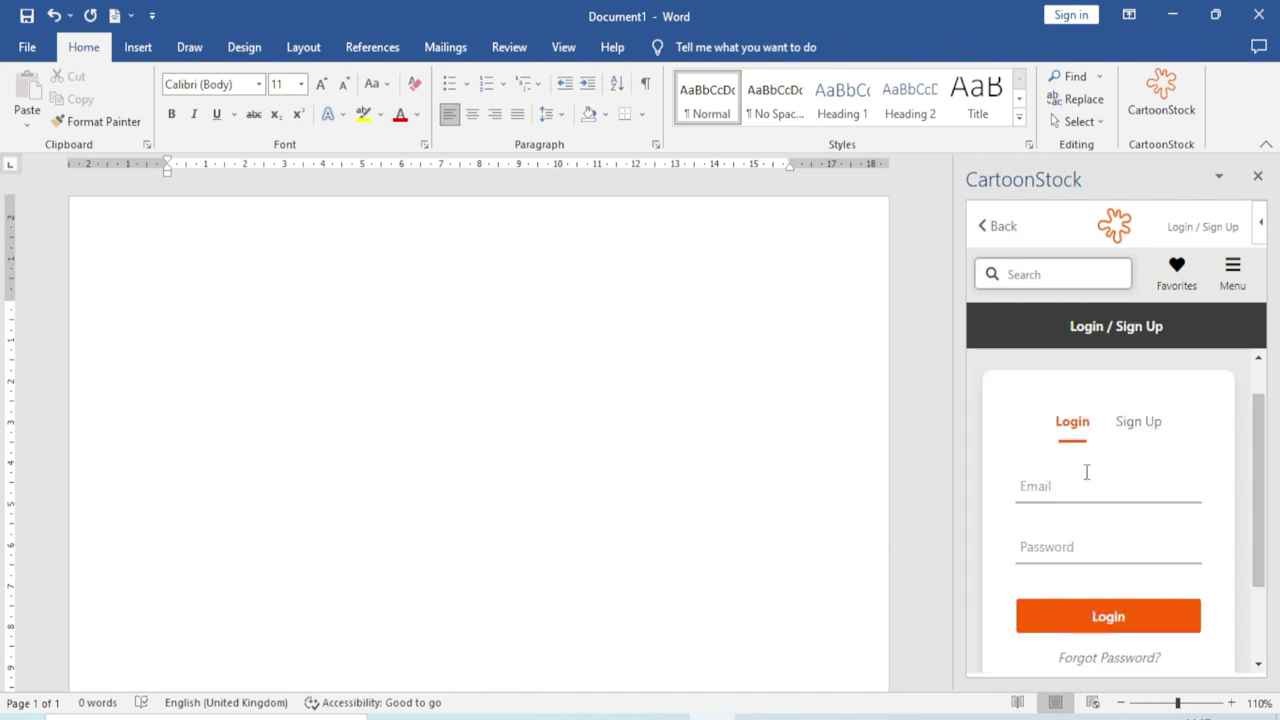
left_click(1045, 489)
left_click(1052, 545)
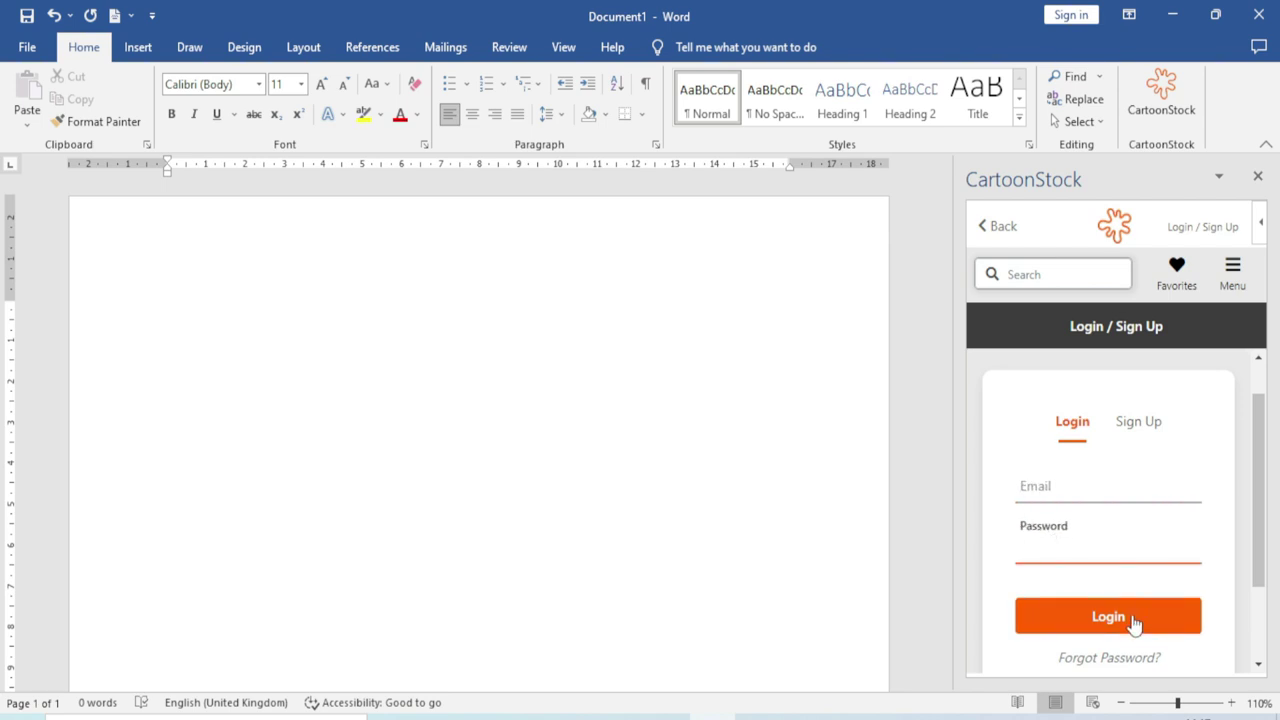
scroll(1068, 556, "down", 1)
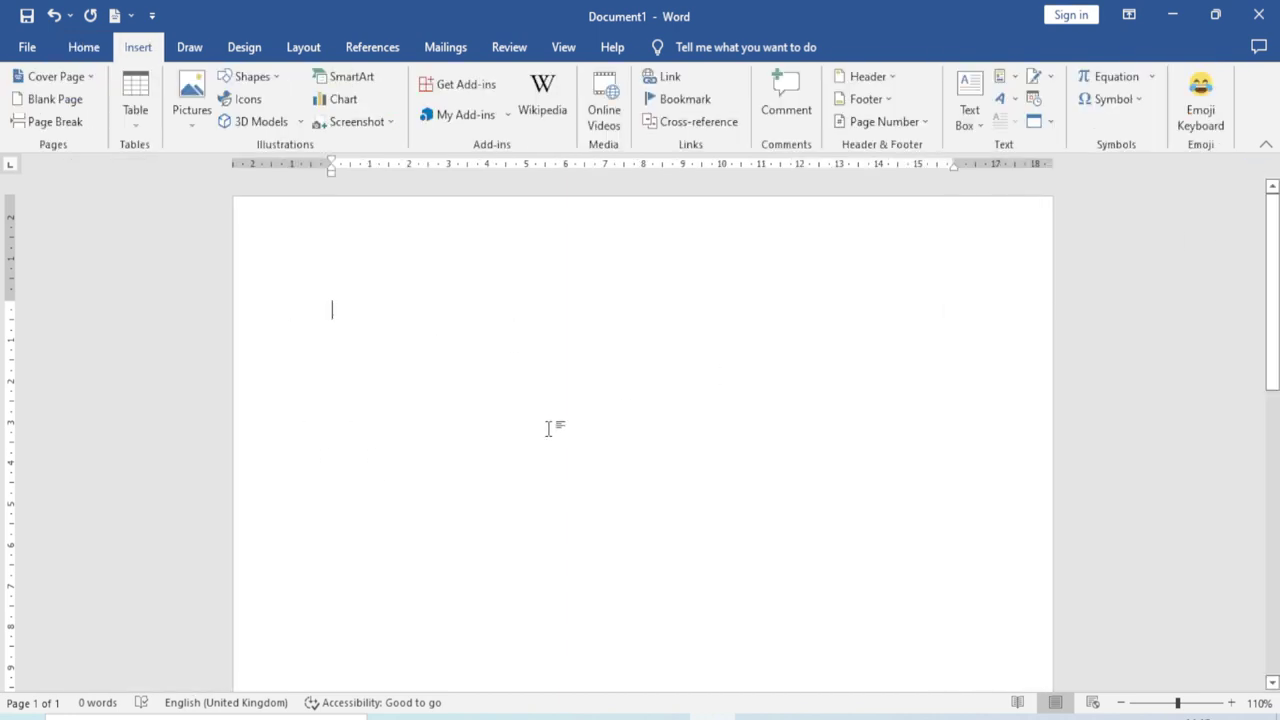
Step: Open the Office add-ins store and filter it to Best Apps of the Year
left_click(460, 114)
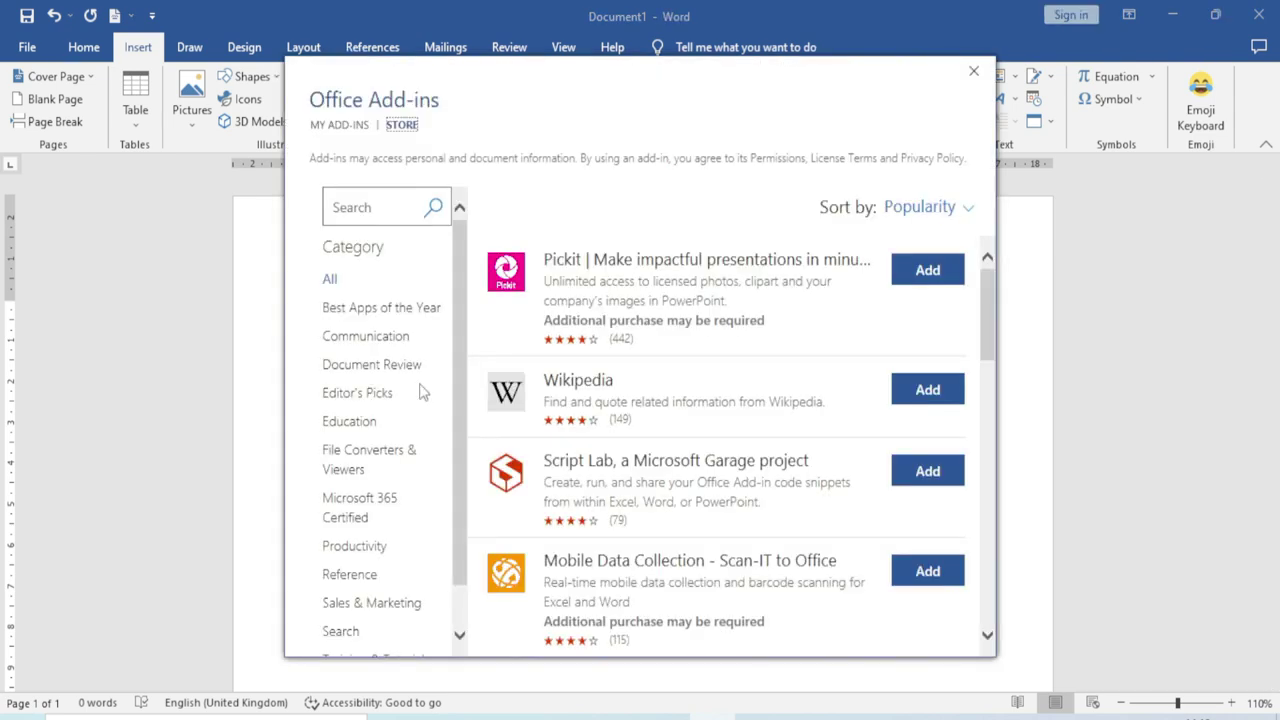
scroll(421, 392, "down", 1)
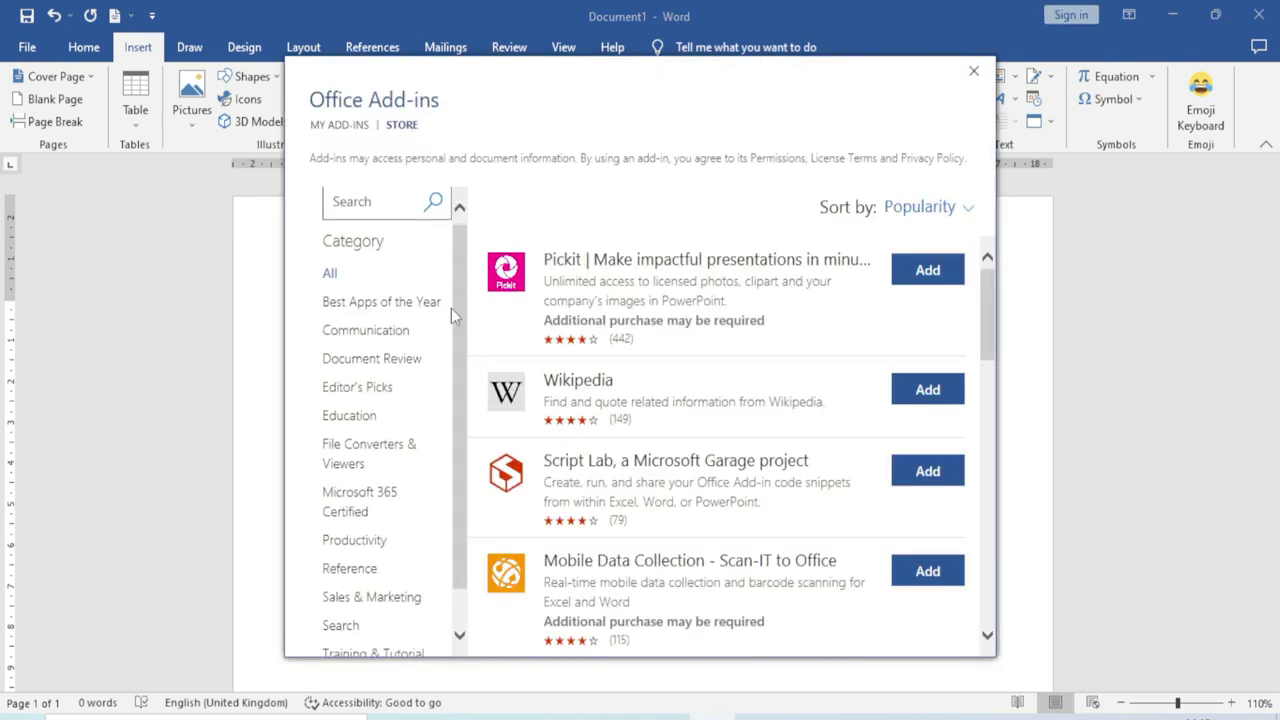
scroll(391, 408, "down", 1)
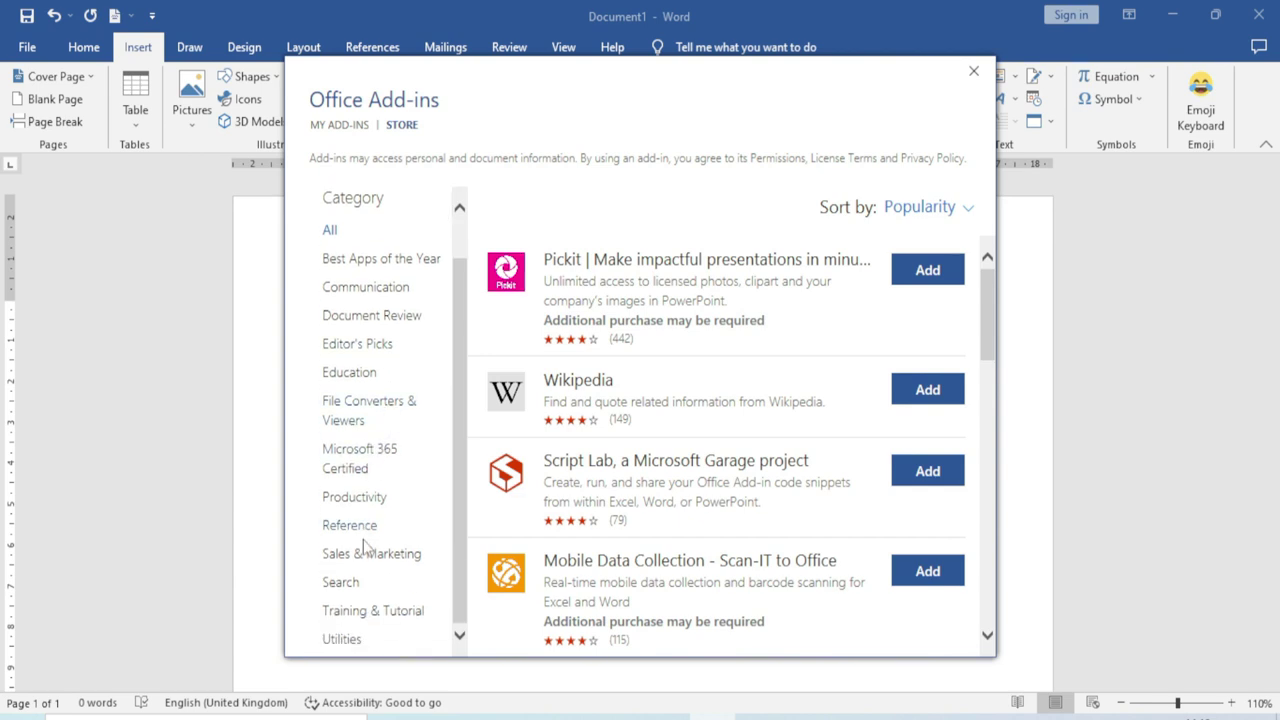
scroll(368, 545, "up", 1)
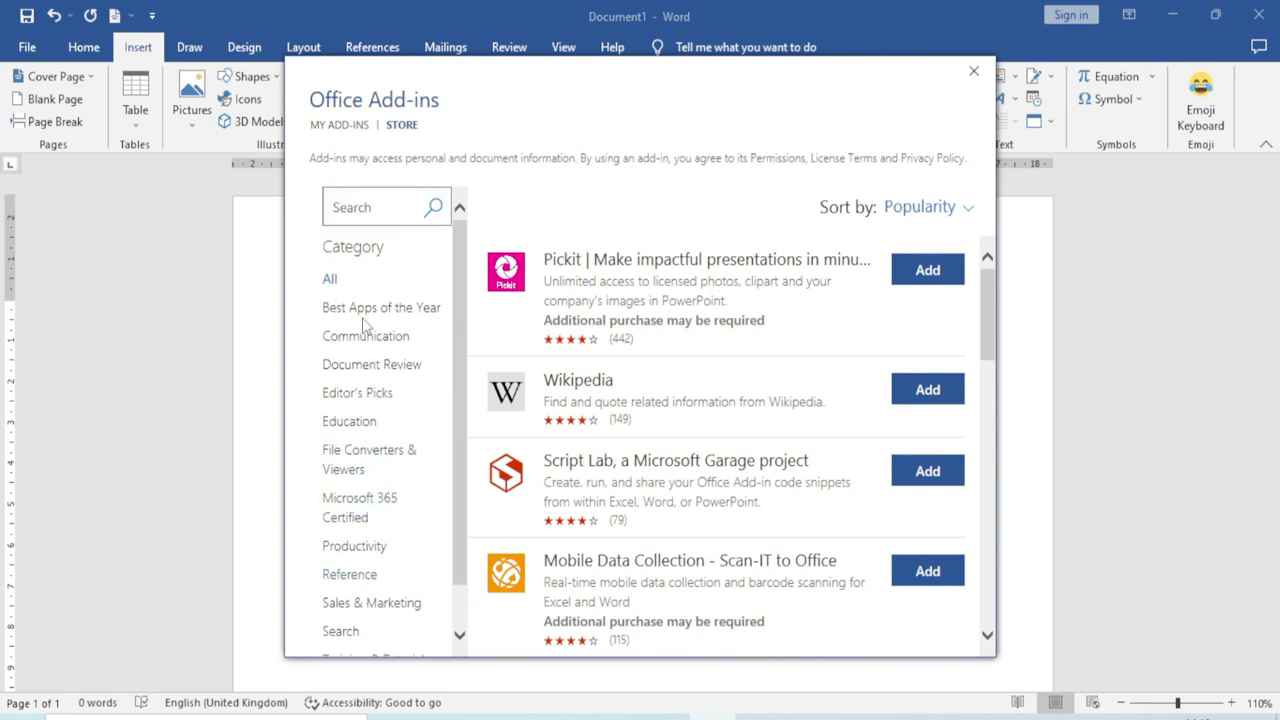
left_click(396, 320)
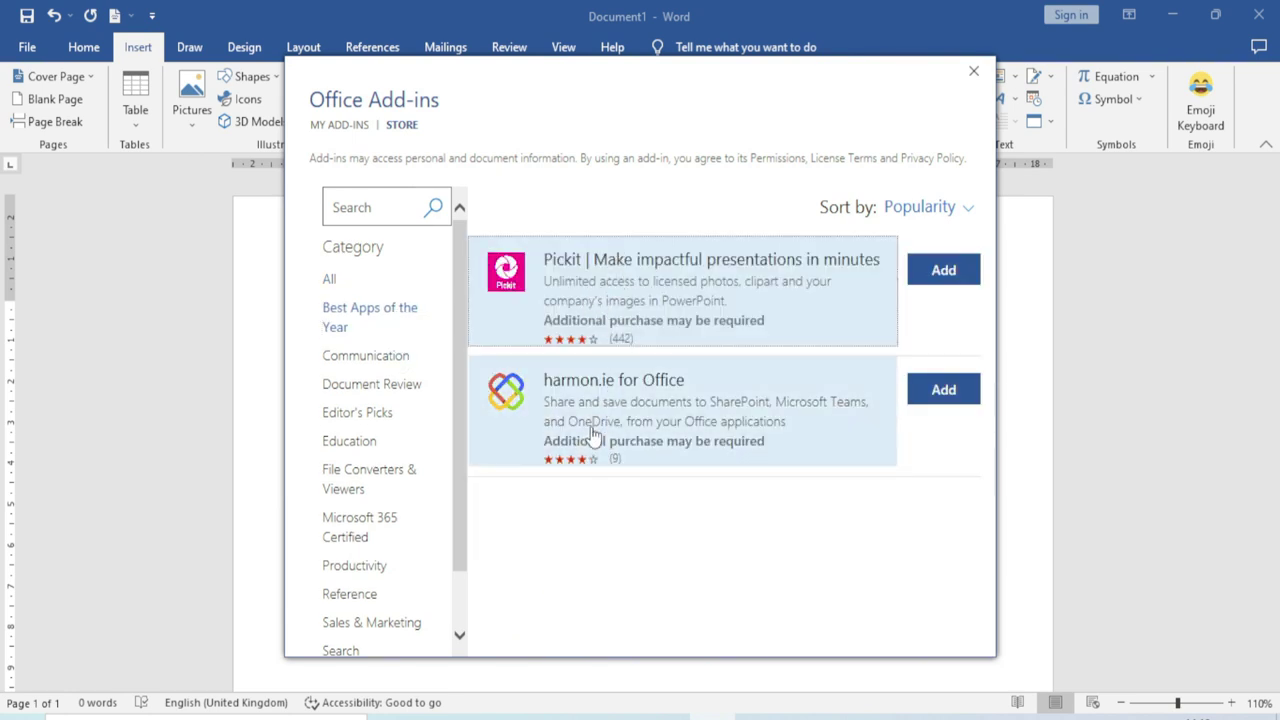
Step: Browse the Communication, Document Review and Editor's Picks add-in categories
left_click(373, 357)
scroll(570, 300, "down", 6)
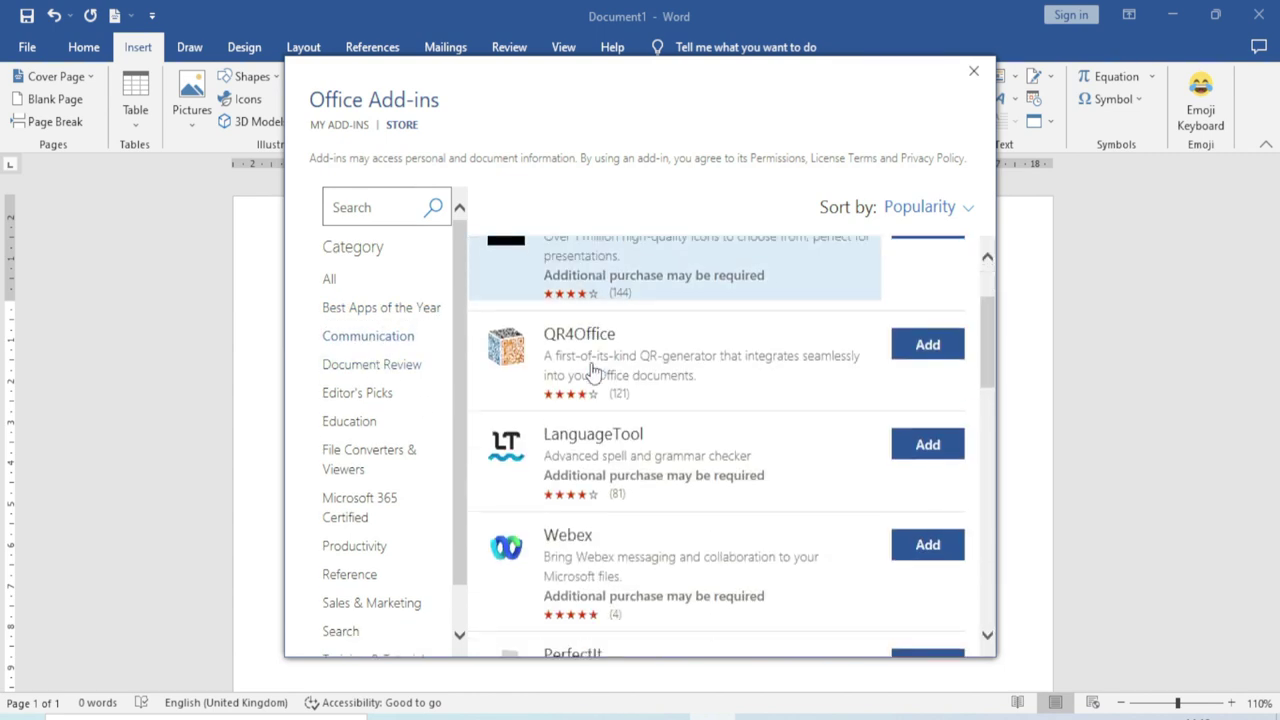
scroll(597, 395, "down", 1)
scroll(592, 390, "down", 1)
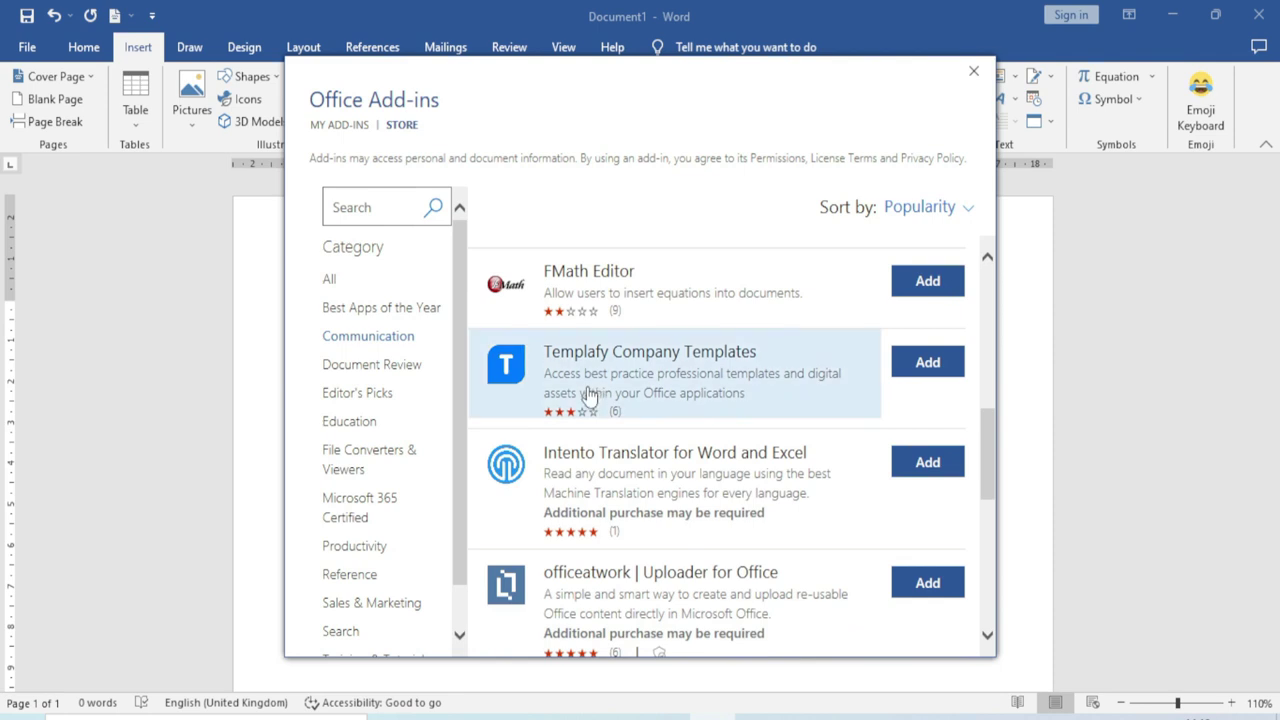
left_click(427, 372)
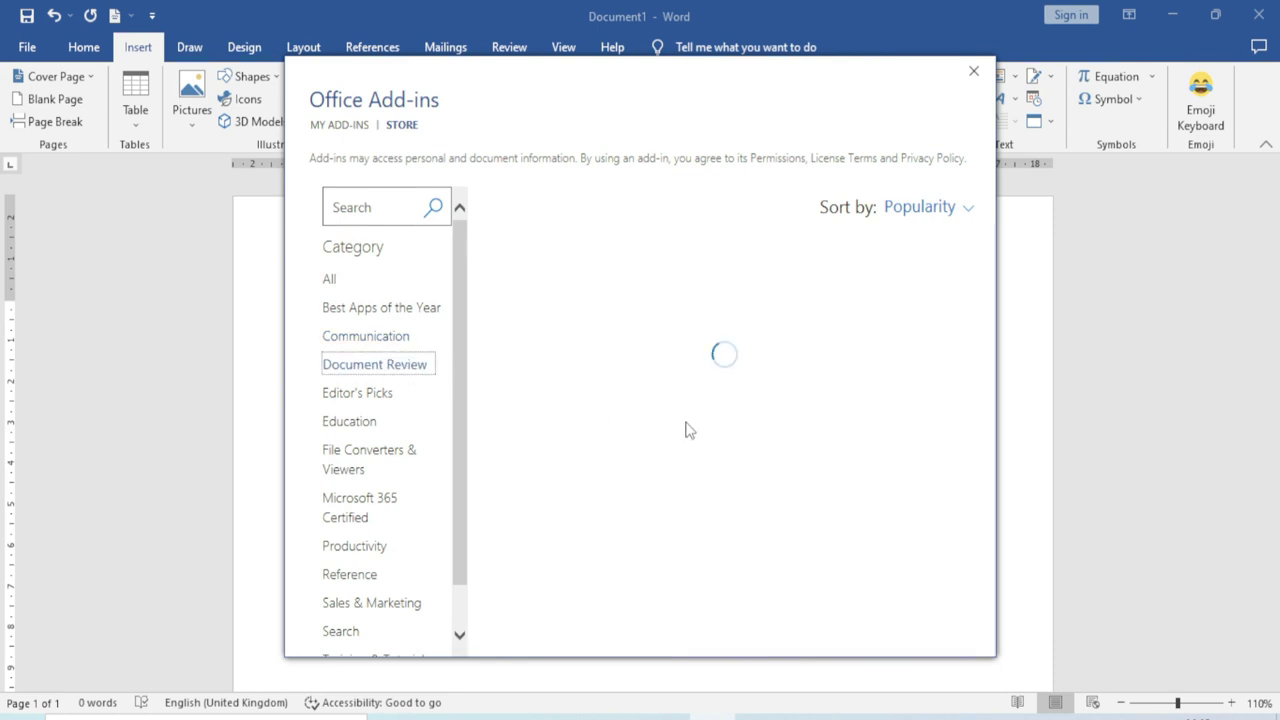
scroll(634, 384, "down", 3)
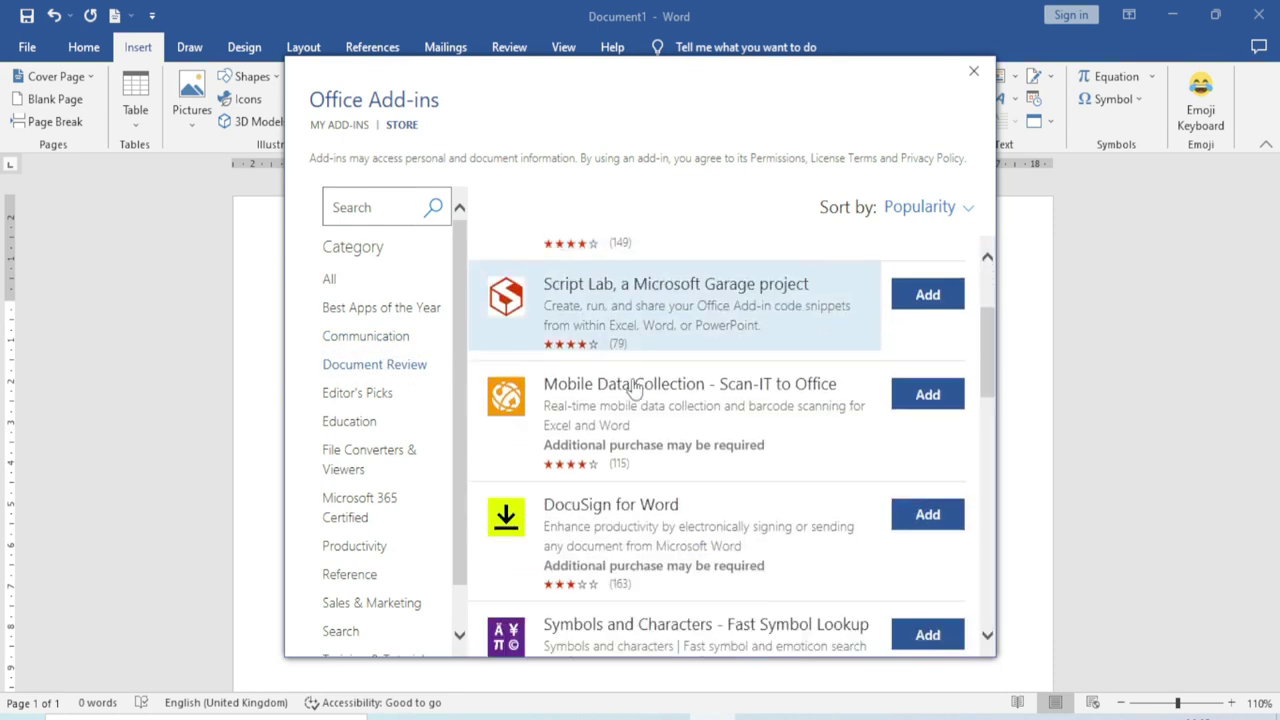
scroll(634, 384, "down", 4)
scroll(633, 386, "down", 2)
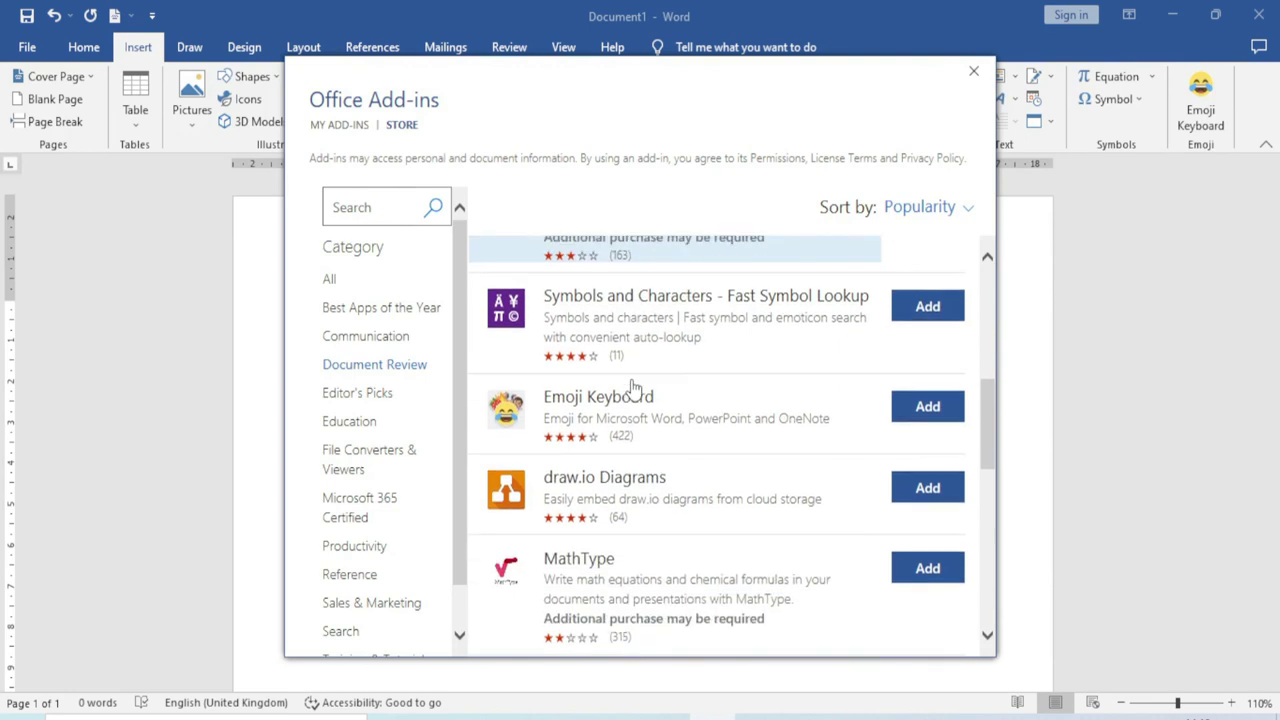
left_click(396, 393)
scroll(683, 403, "down", 1)
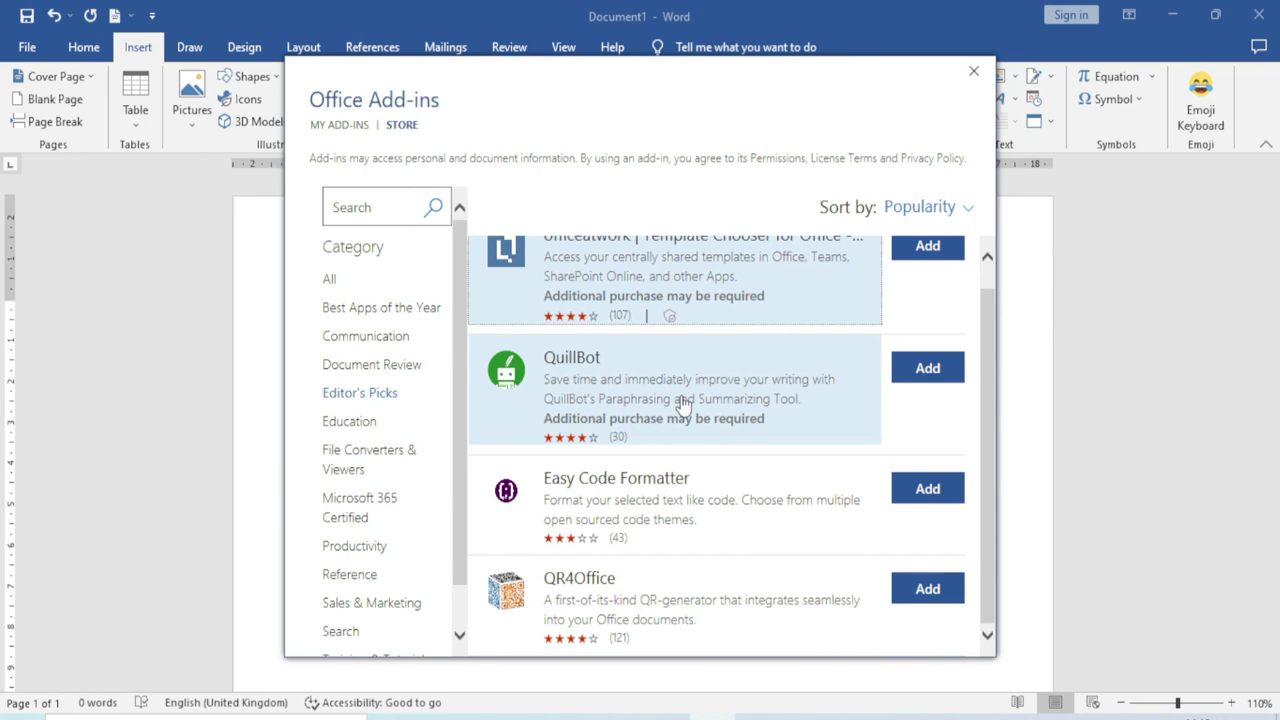
Step: Browse the Education, File Converters & Viewers, Microsoft 365 Certified, Productivity and Reference categories
left_click(366, 425)
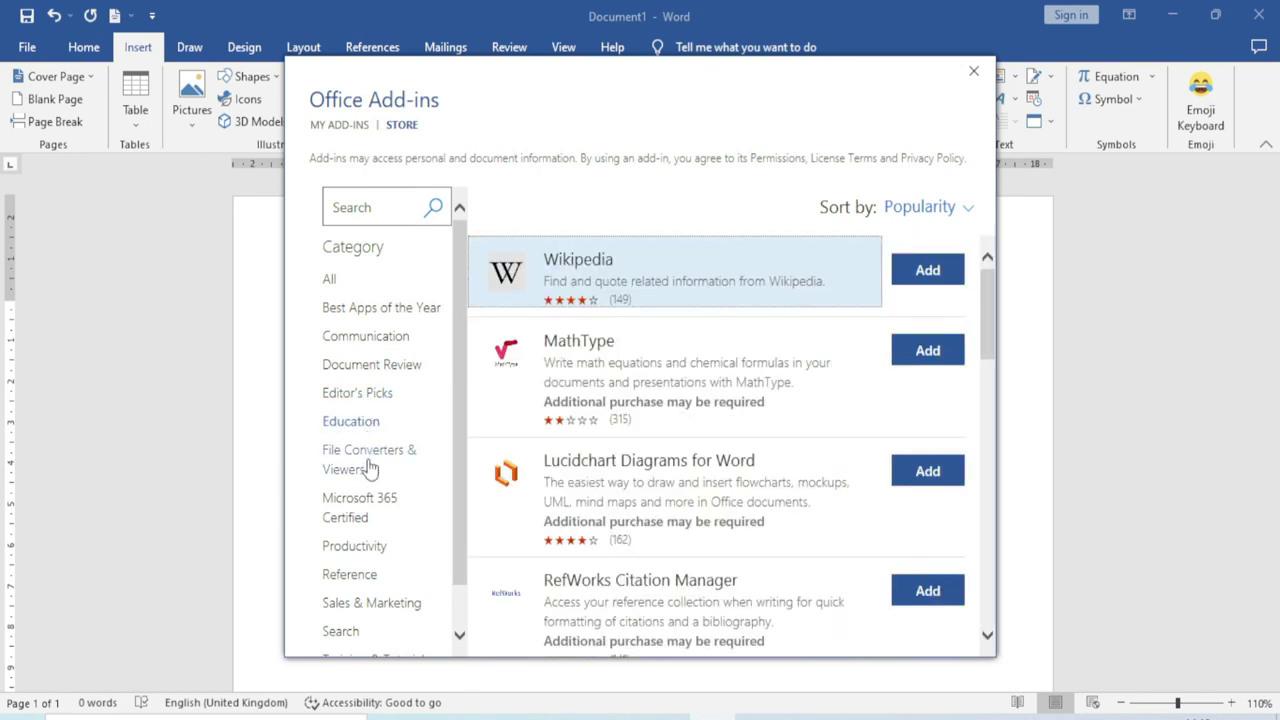
left_click(358, 460)
scroll(372, 456, "down", 1)
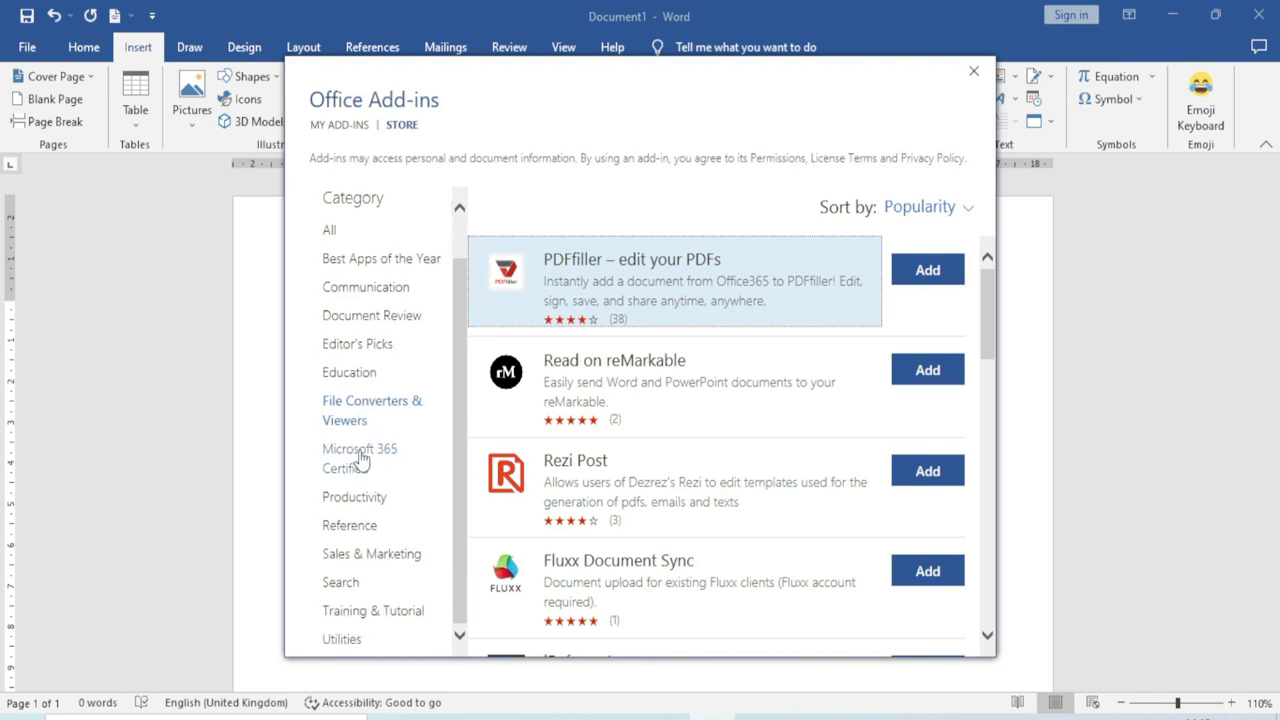
left_click(365, 458)
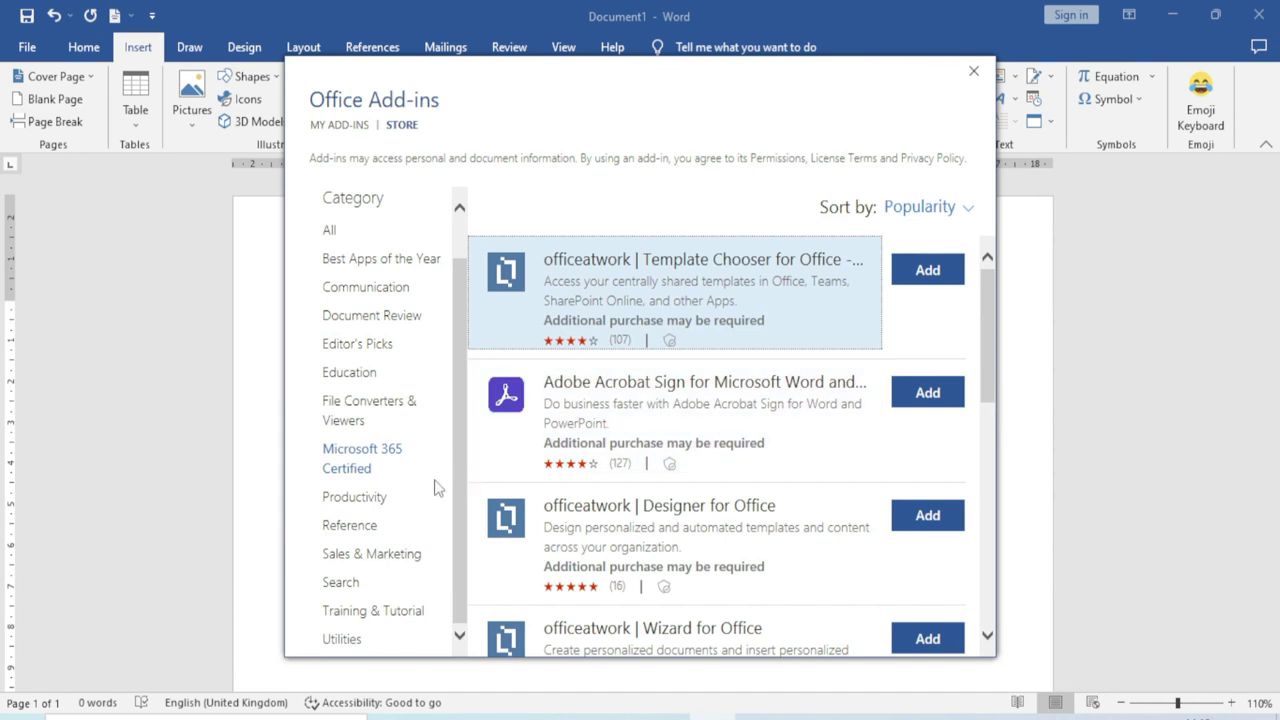
left_click(377, 505)
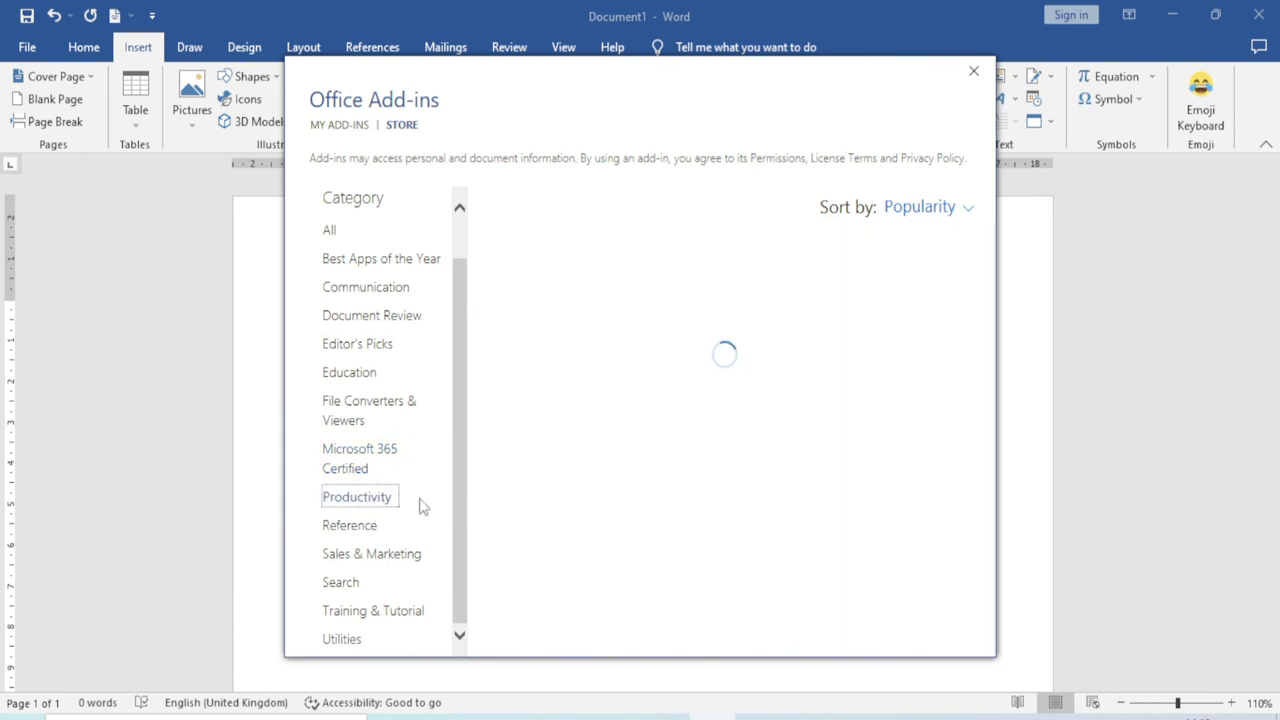
left_click(355, 527)
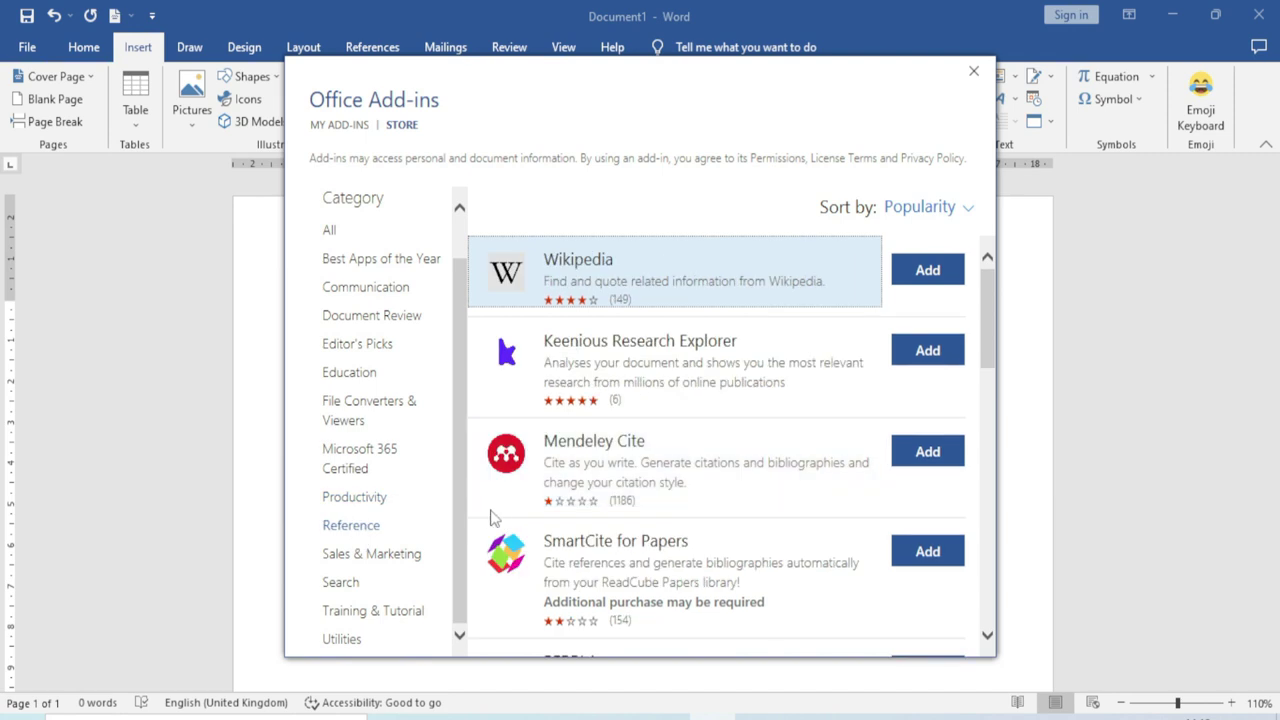
Step: View the Sales & Marketing and Utilities categories, then close the store
scroll(491, 520, "down", 3)
left_click(405, 562)
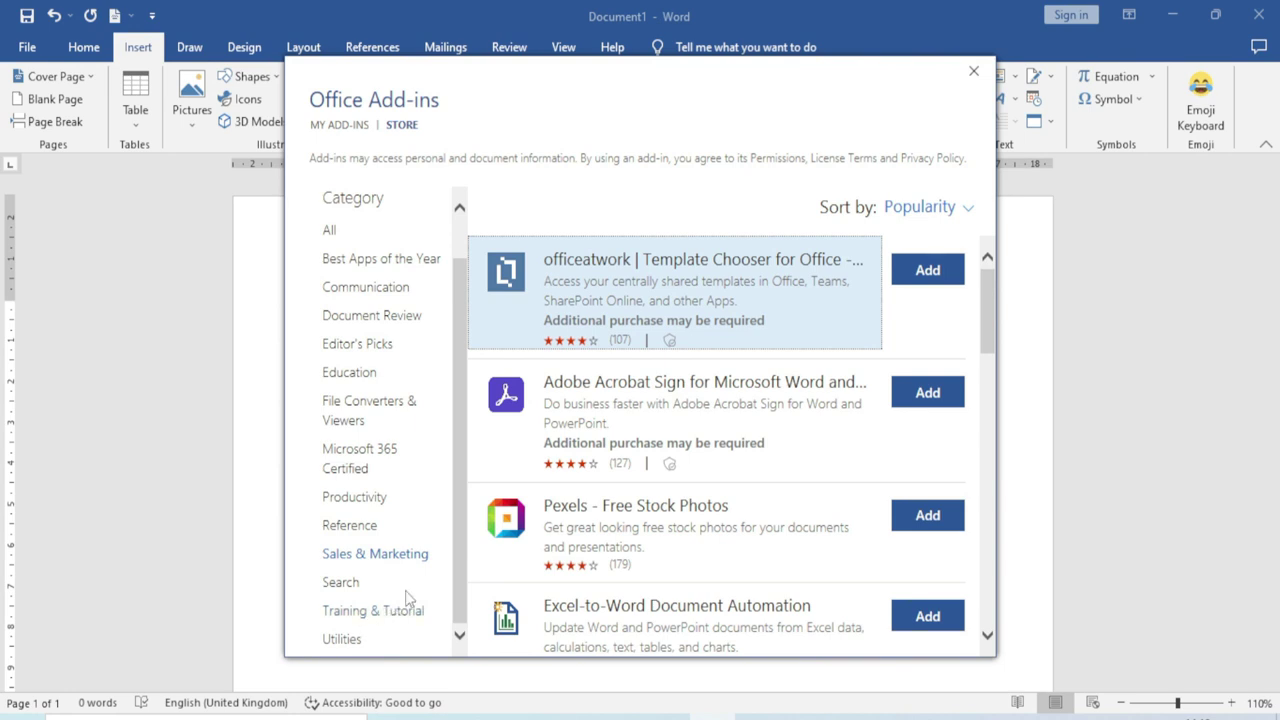
left_click(360, 641)
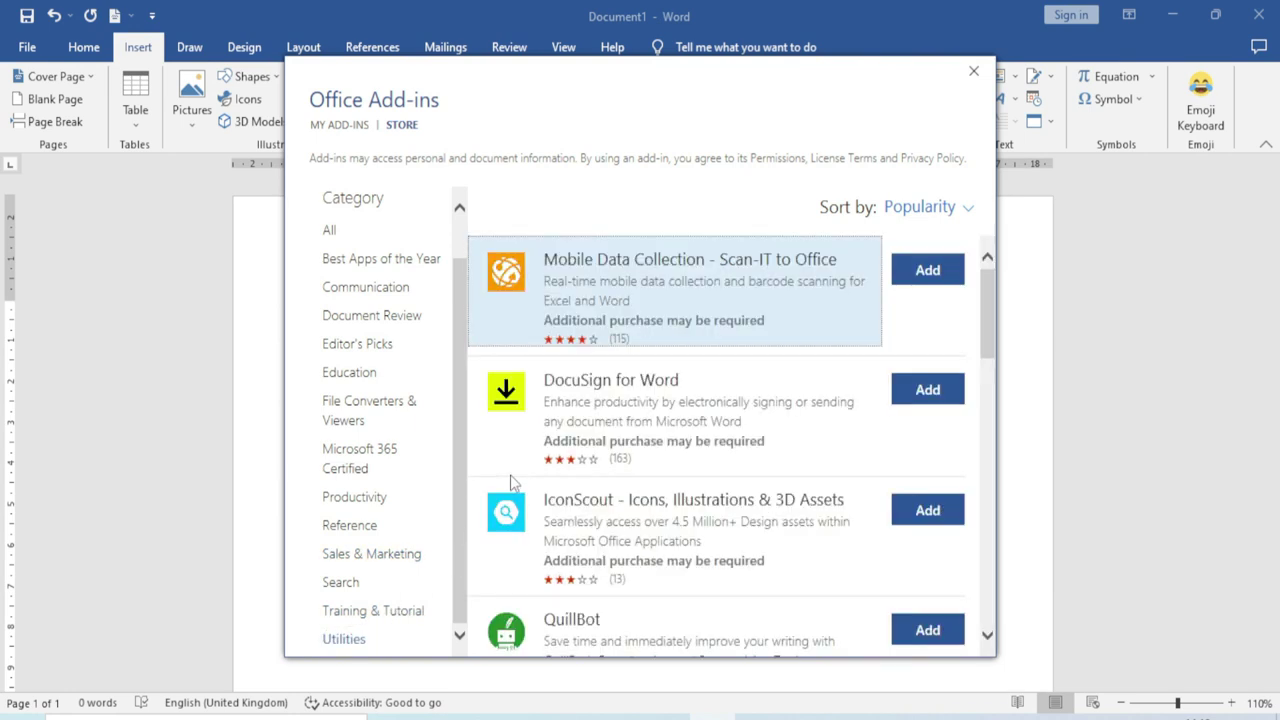
scroll(751, 409, "down", 1)
scroll(672, 416, "down", 2)
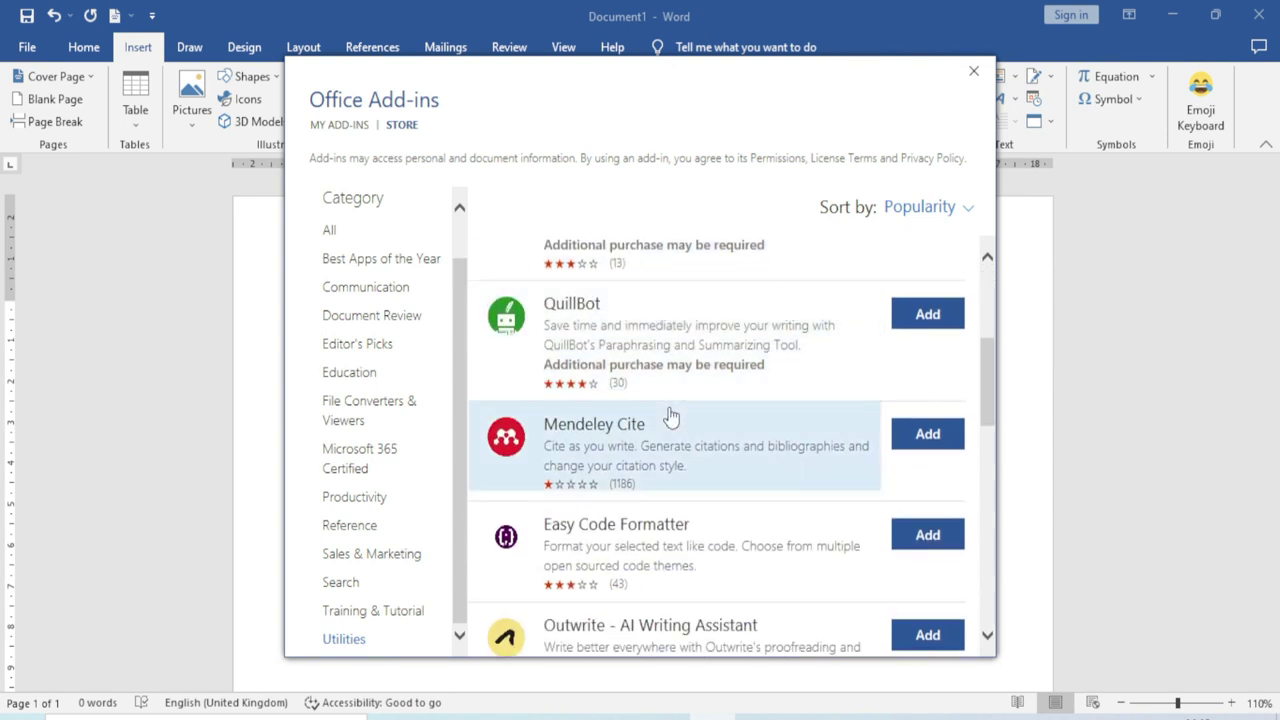
left_click(973, 71)
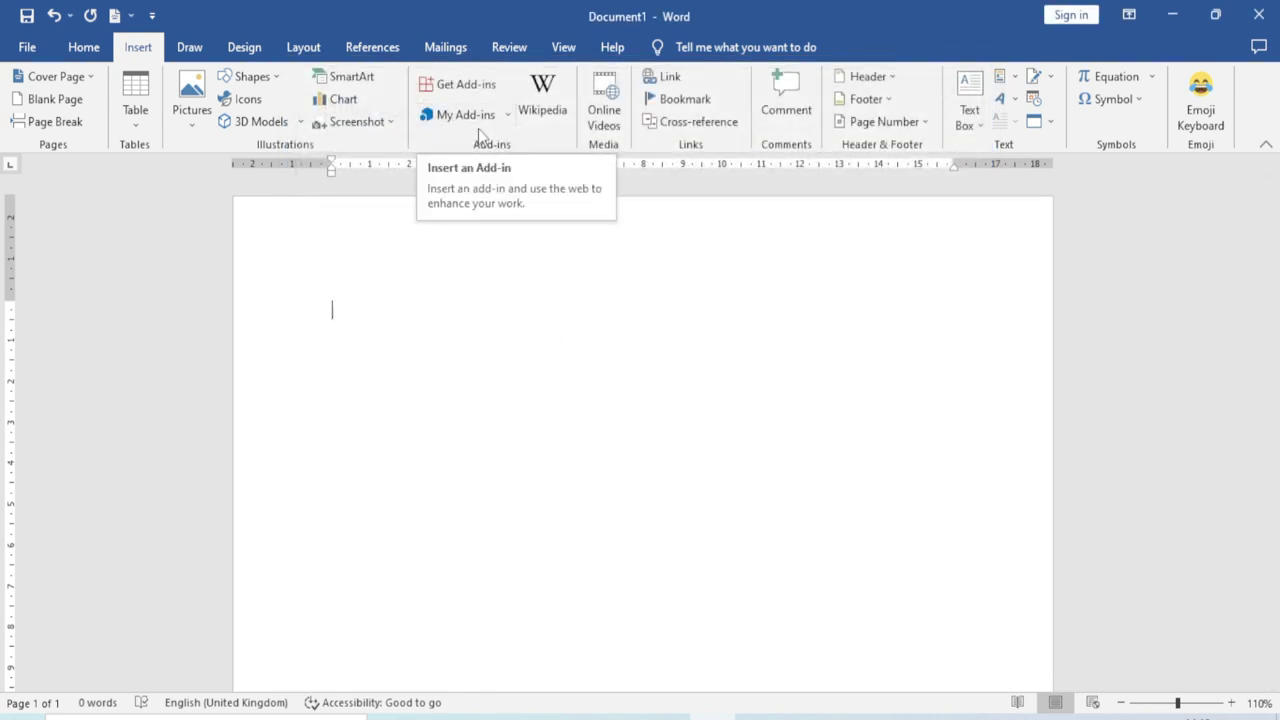
Step: Show all installed add-ins via the My Add-ins dropdown's See All option
left_click(509, 117)
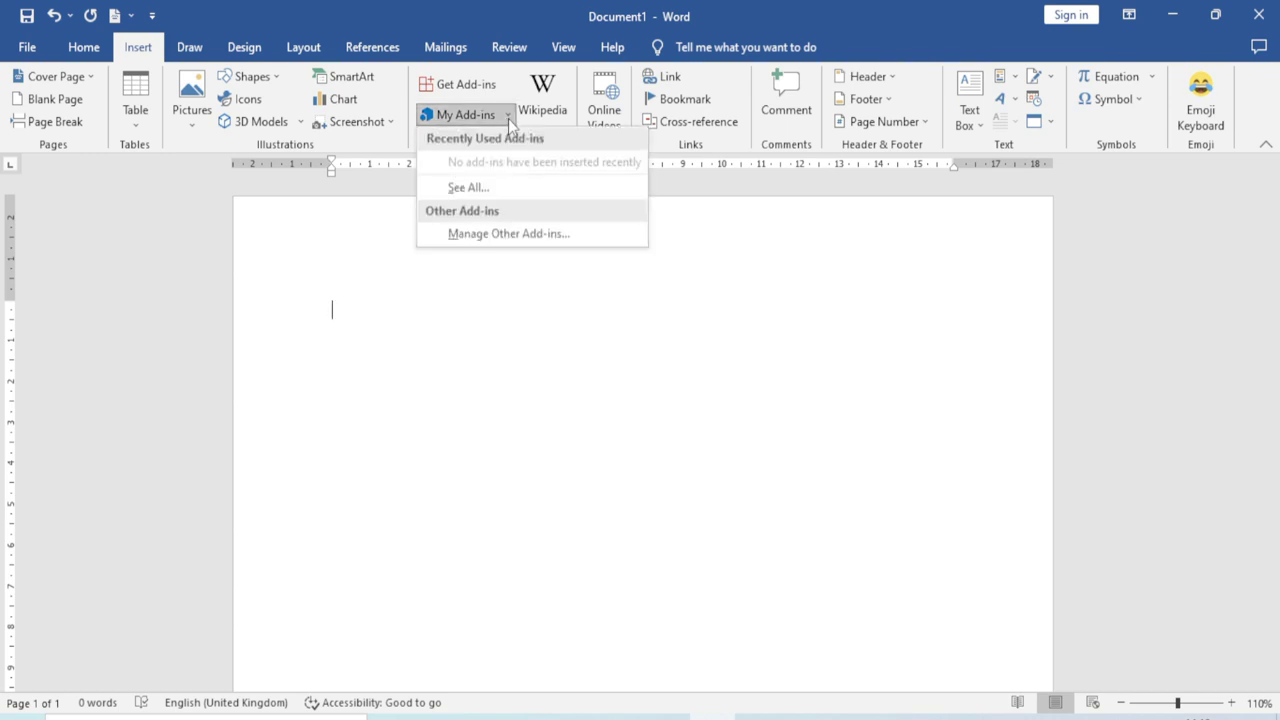
left_click(469, 188)
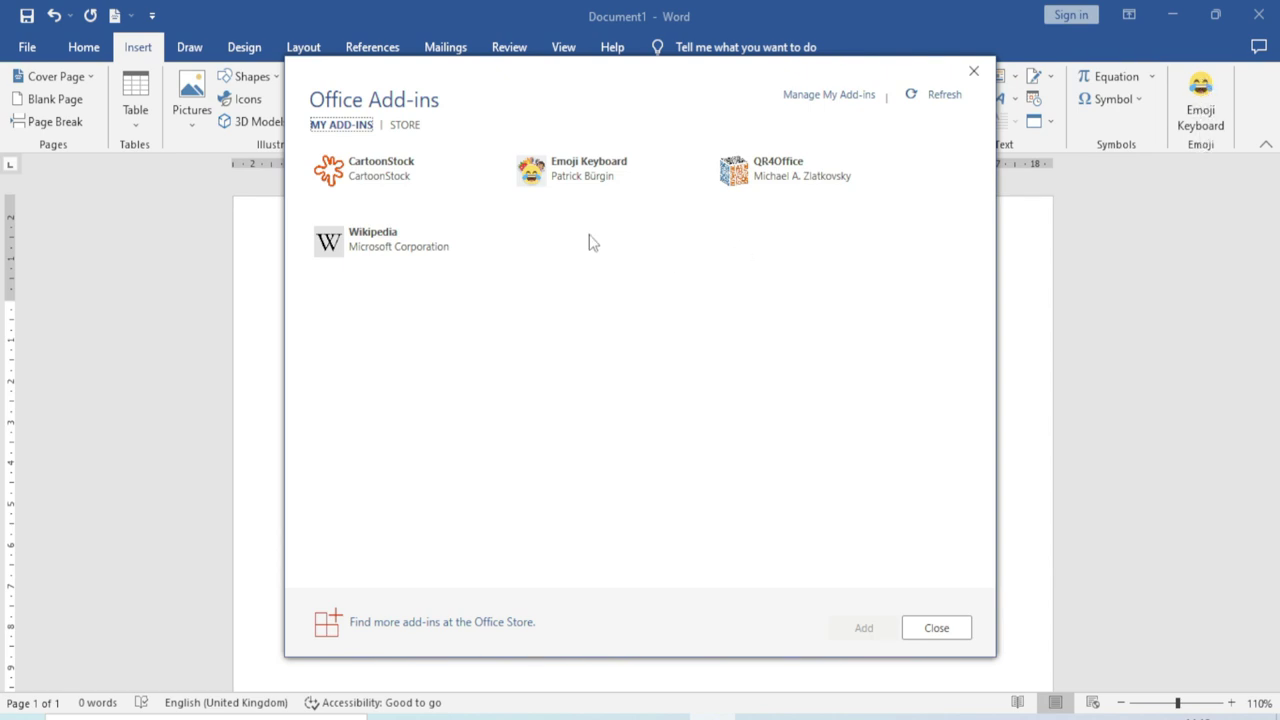
Step: Remove the Emoji Keyboard add-in, confirm the removal, and close the My Add-ins window
mouse_move(590, 170)
left_click(680, 166)
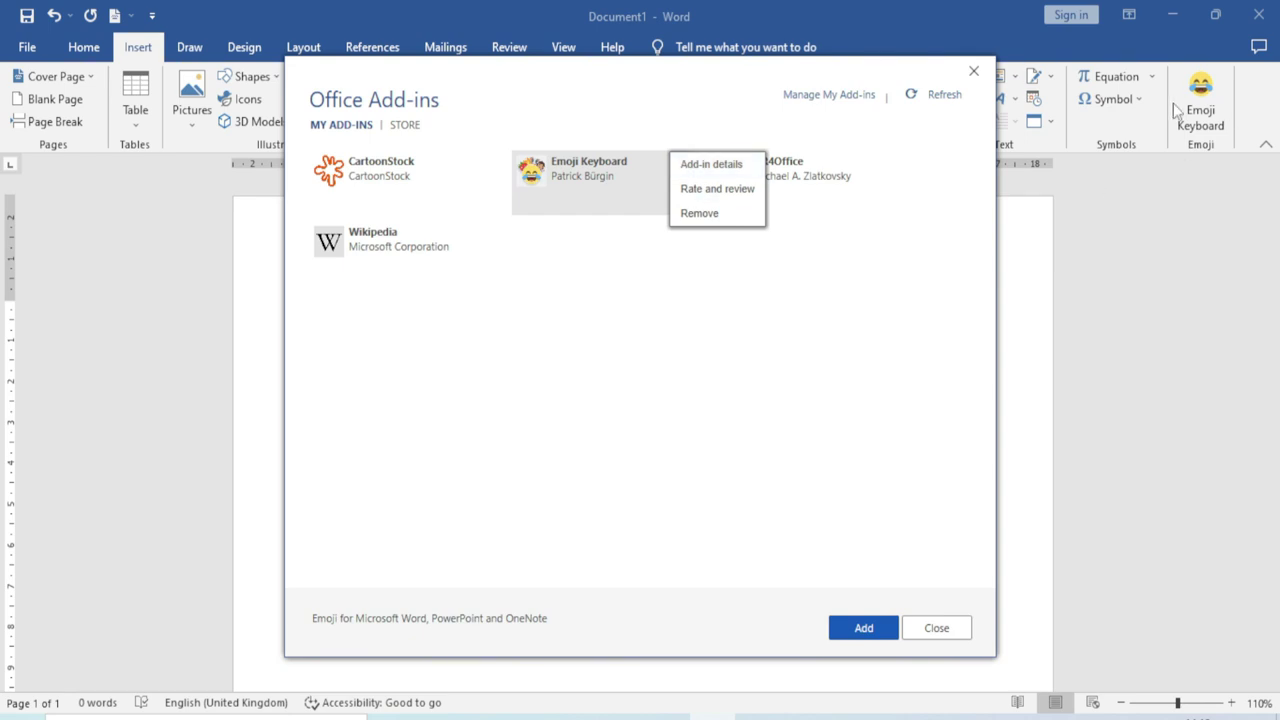
left_click(645, 252)
left_click(681, 162)
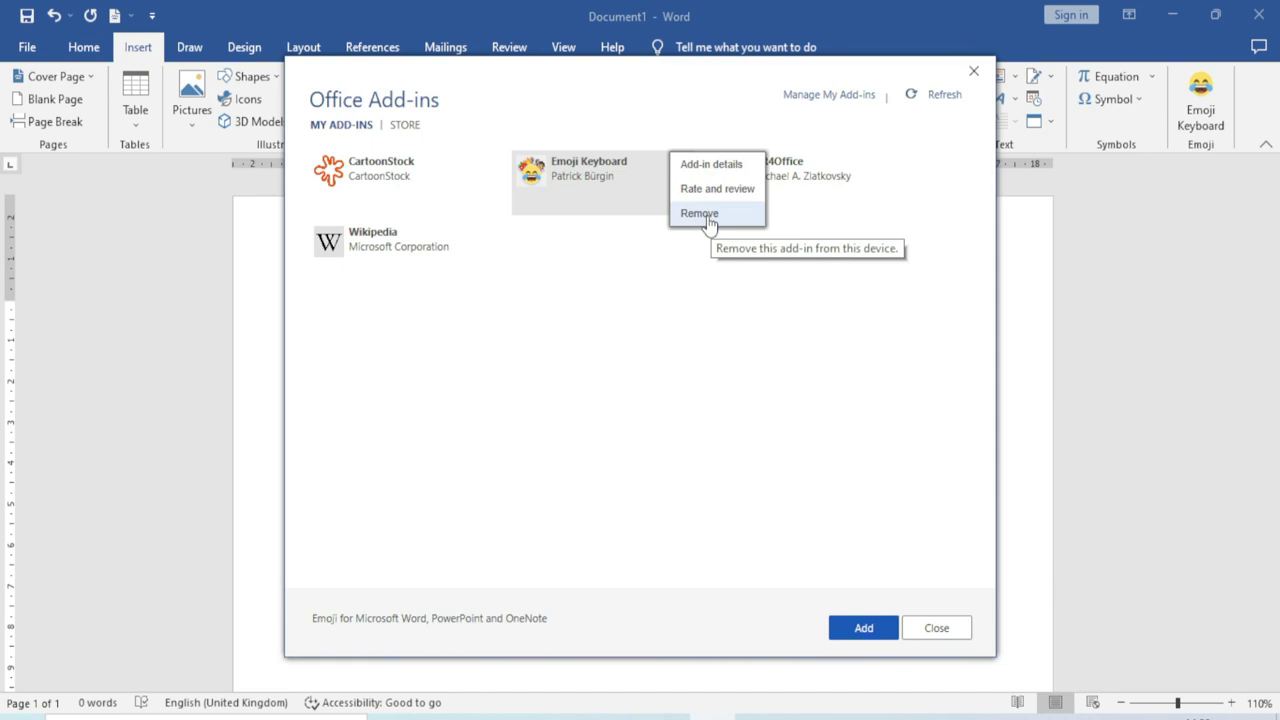
left_click(700, 213)
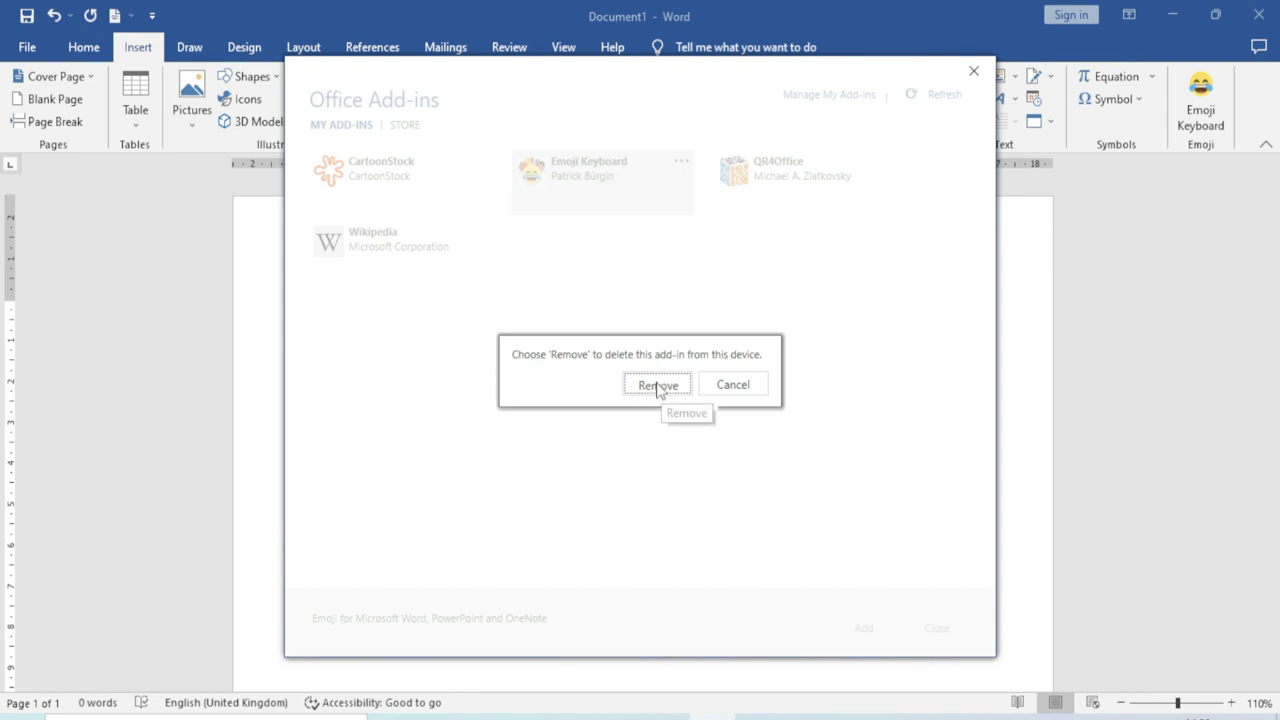
left_click(658, 386)
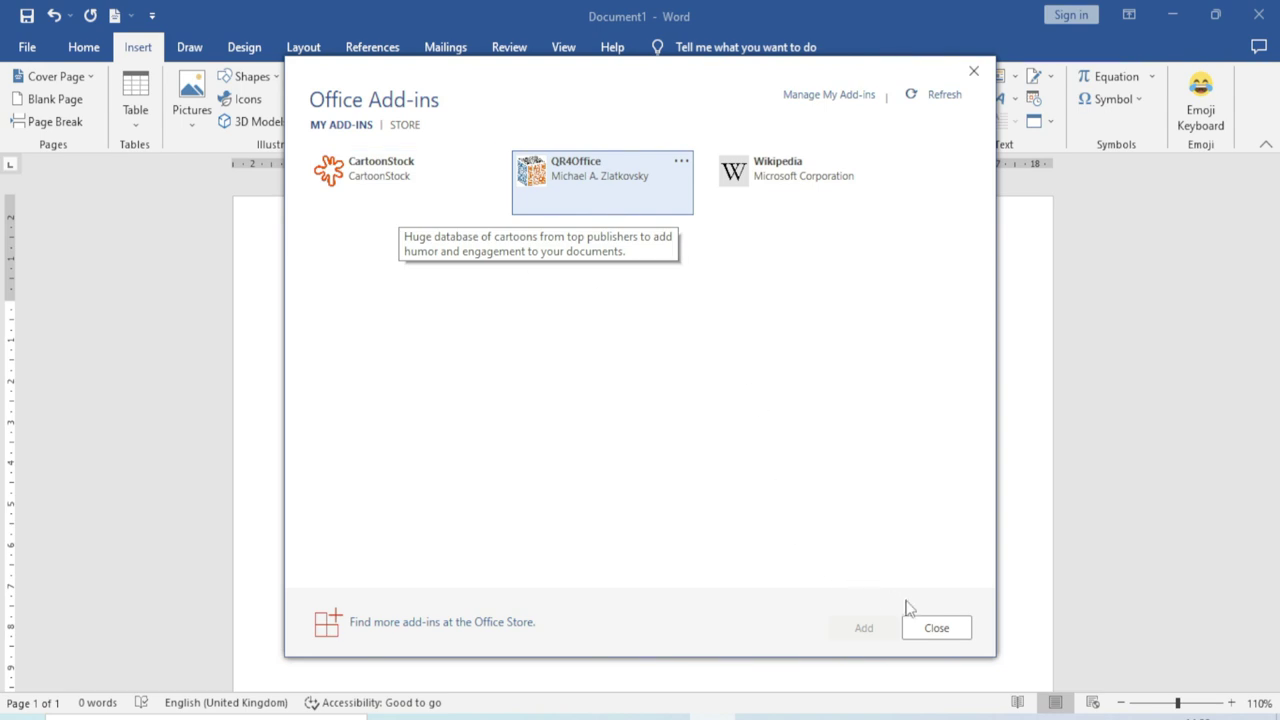
left_click(936, 630)
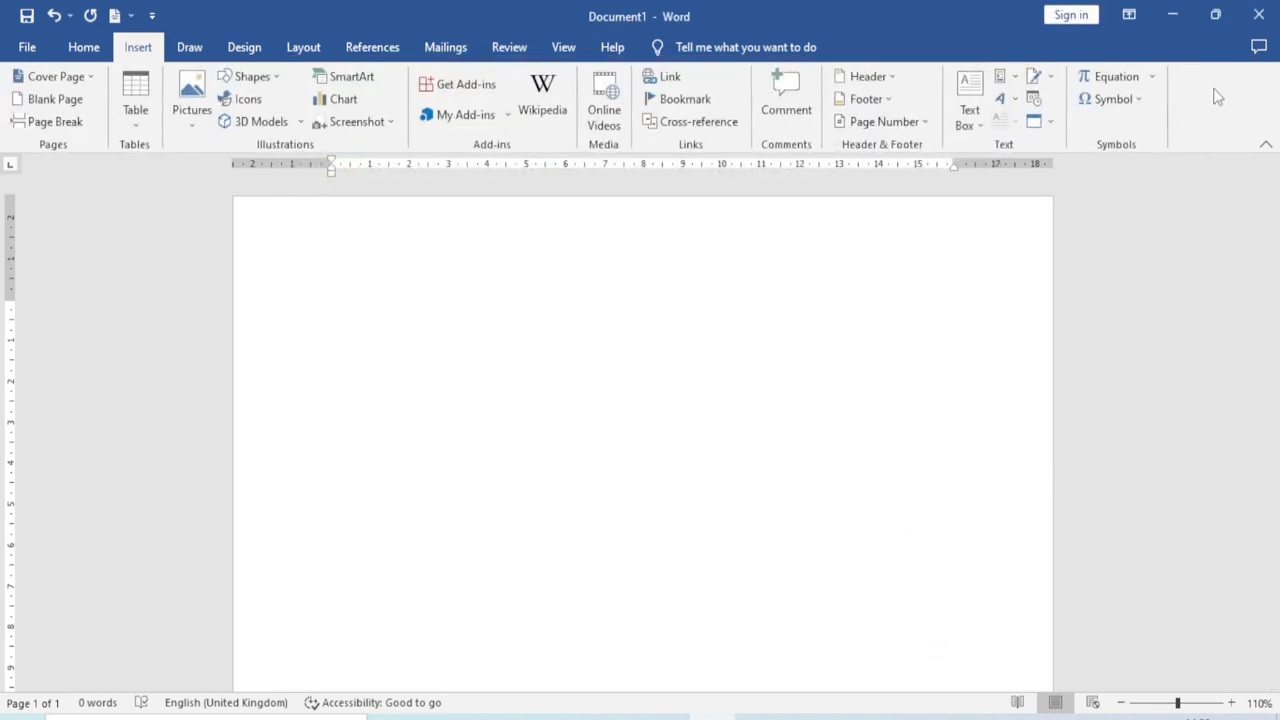
left_click(508, 121)
left_click(492, 186)
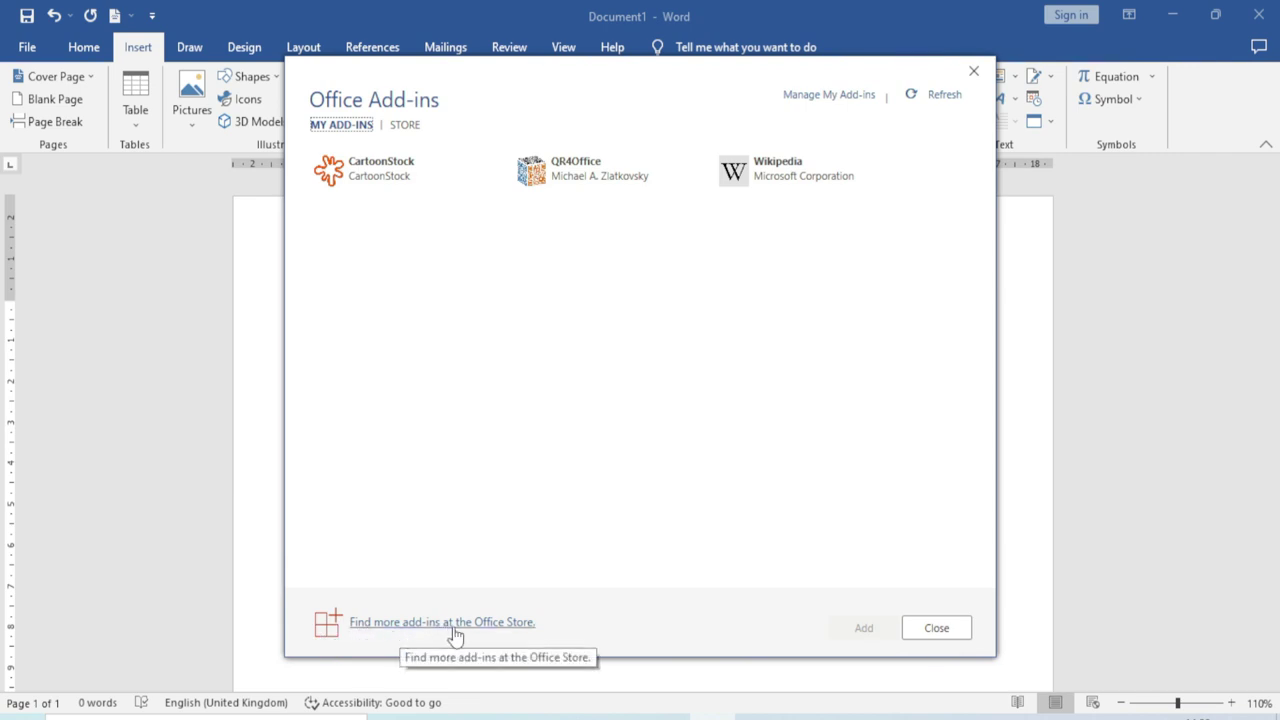
left_click(337, 632)
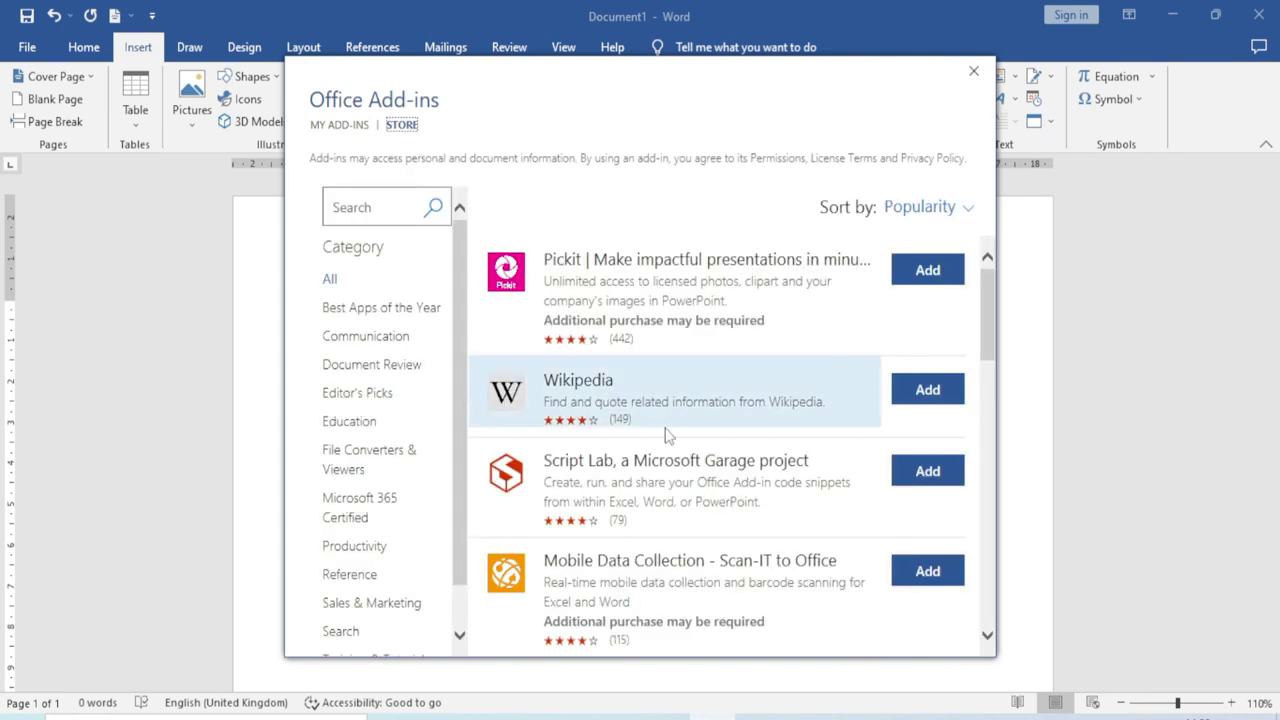
scroll(645, 460, "down", 3)
scroll(645, 460, "down", 1)
scroll(645, 460, "down", 2)
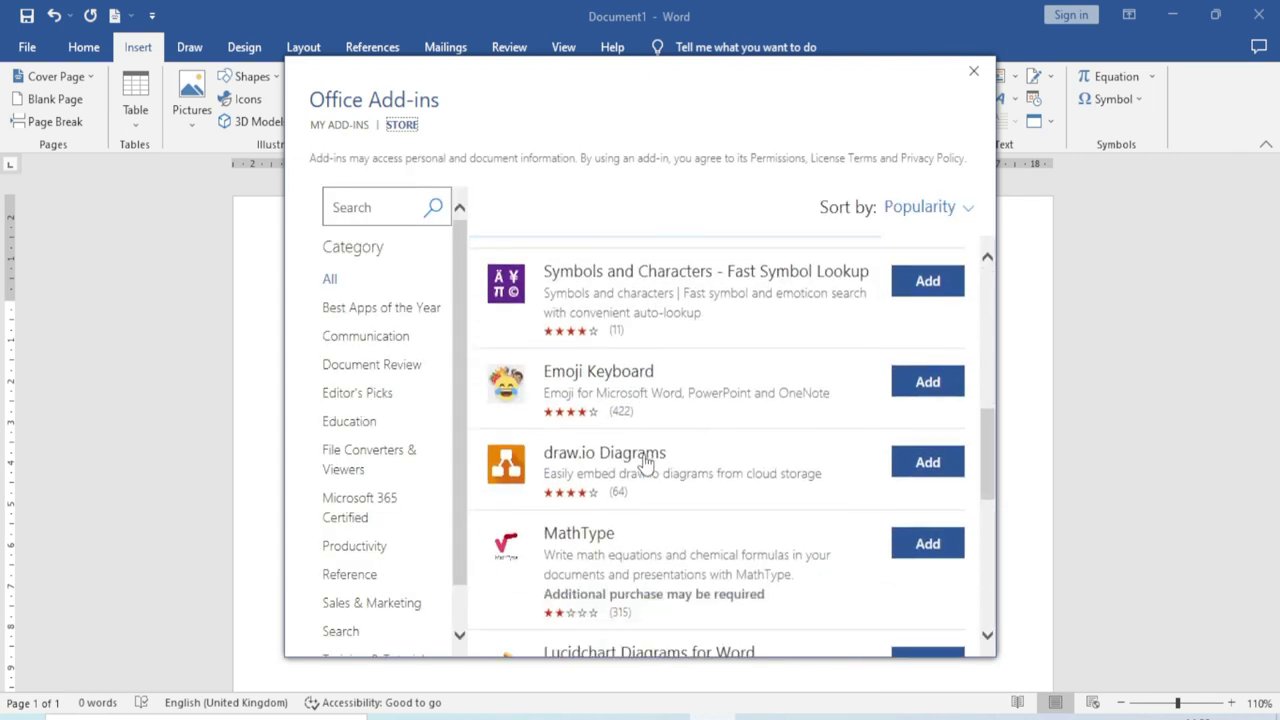
key("Escape")
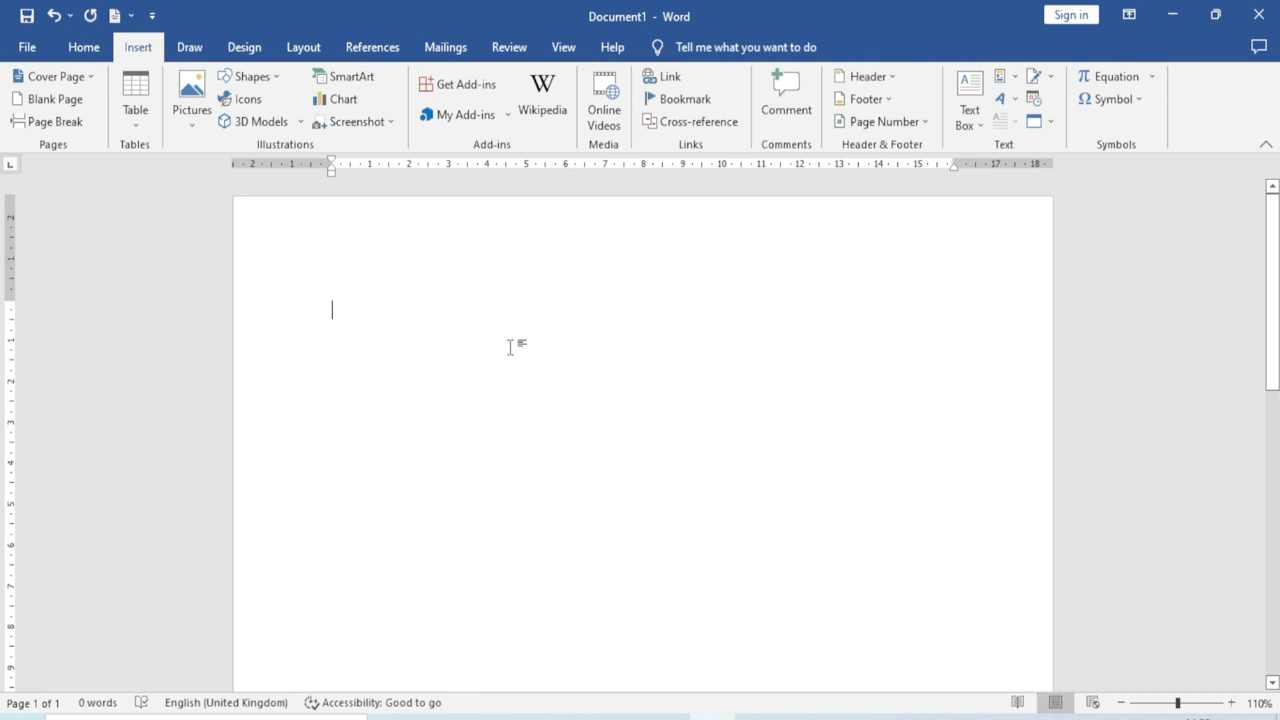